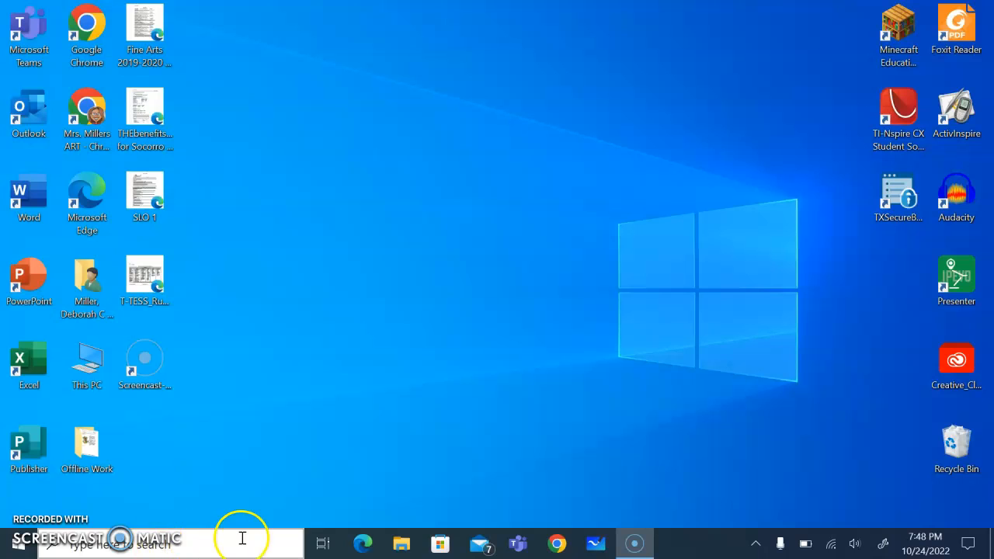
Find SketchBook by searching Windows for "sketch", pin it to the taskbar and launch it from there
click(121, 546)
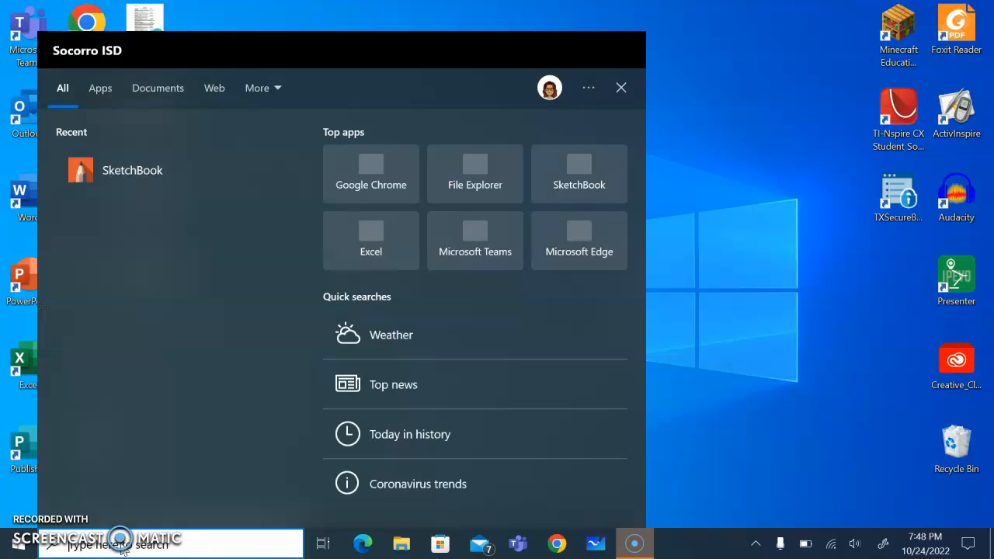
text(sketch)
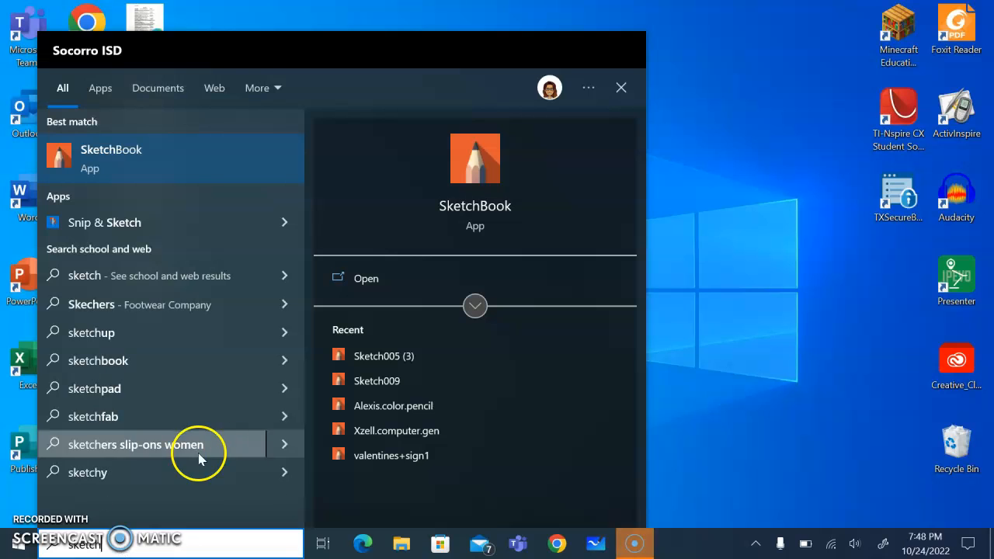
click(475, 307)
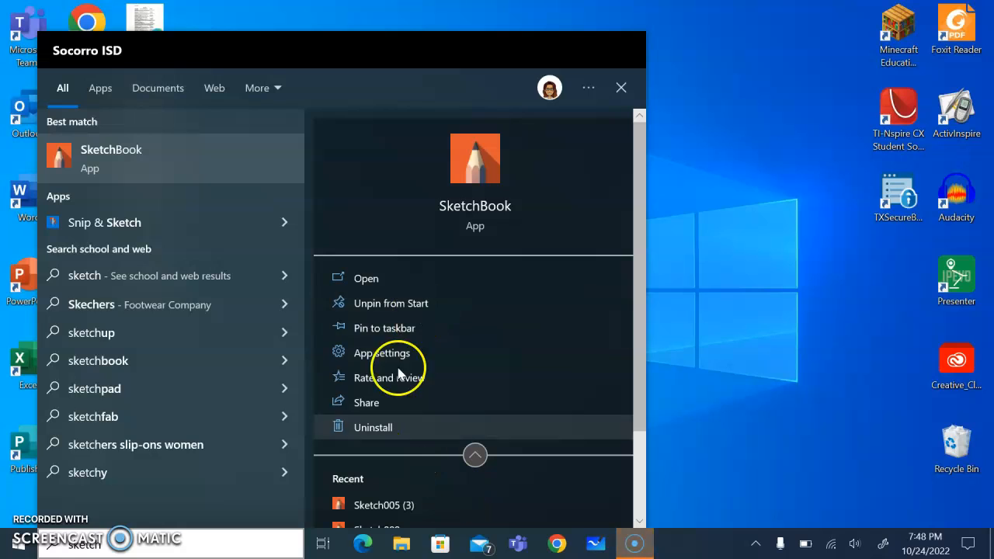
click(475, 455)
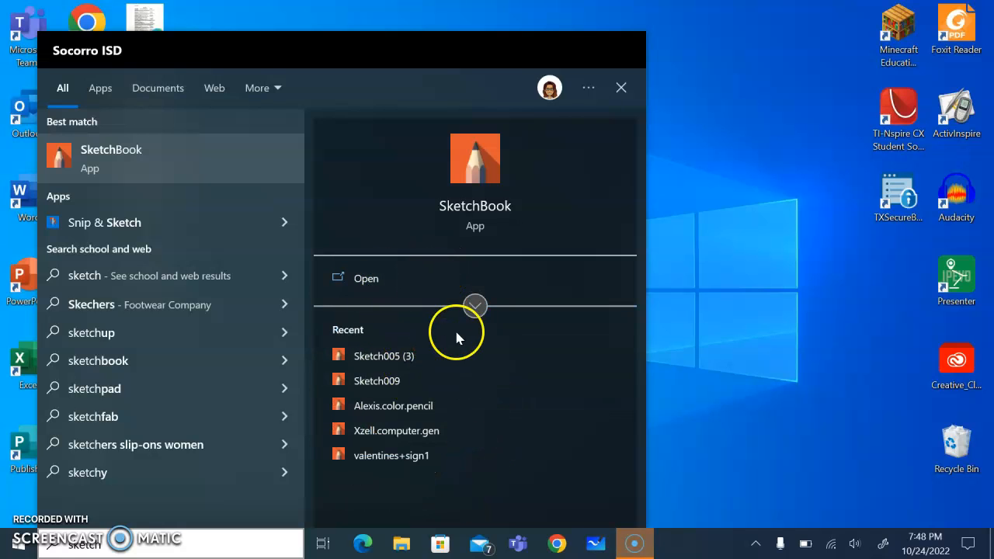
click(475, 311)
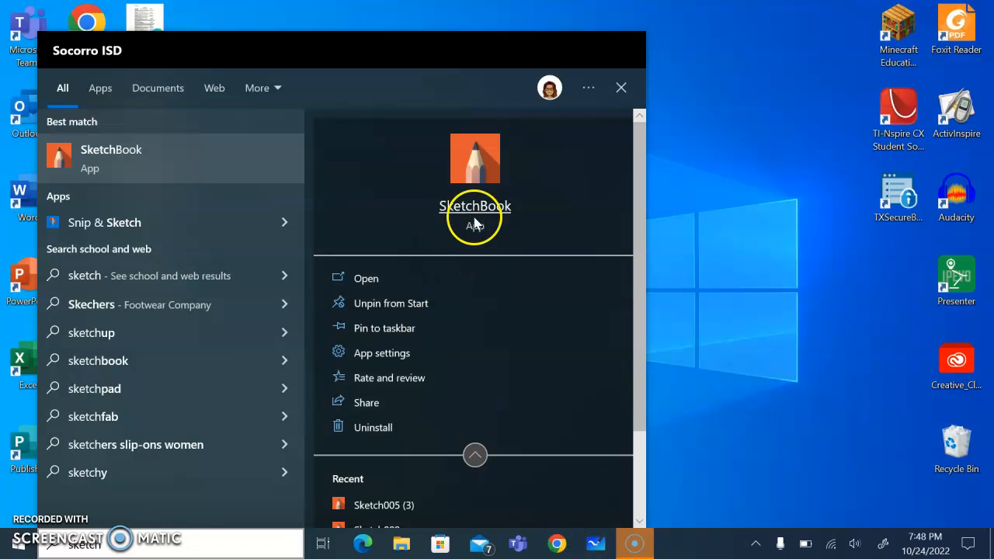
click(396, 329)
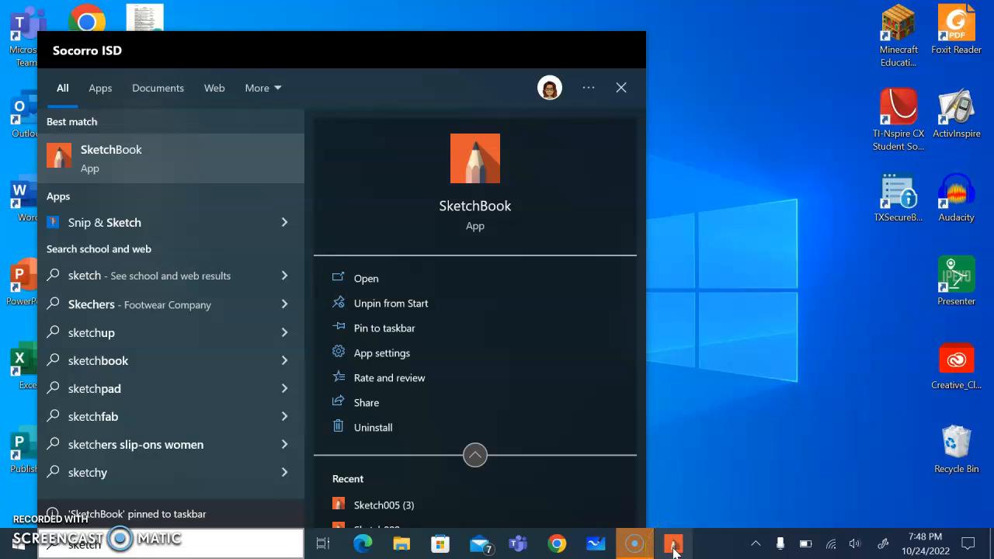
click(619, 90)
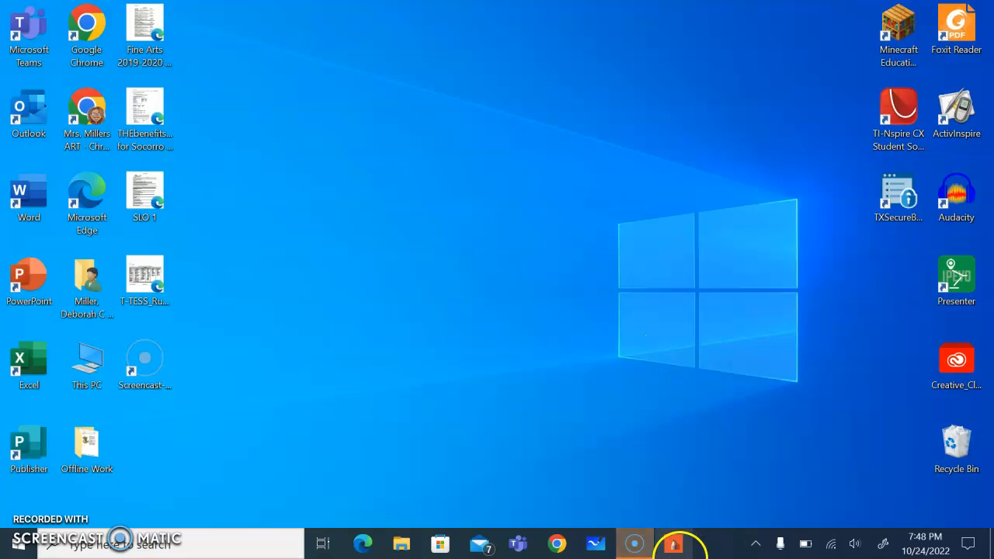
click(672, 545)
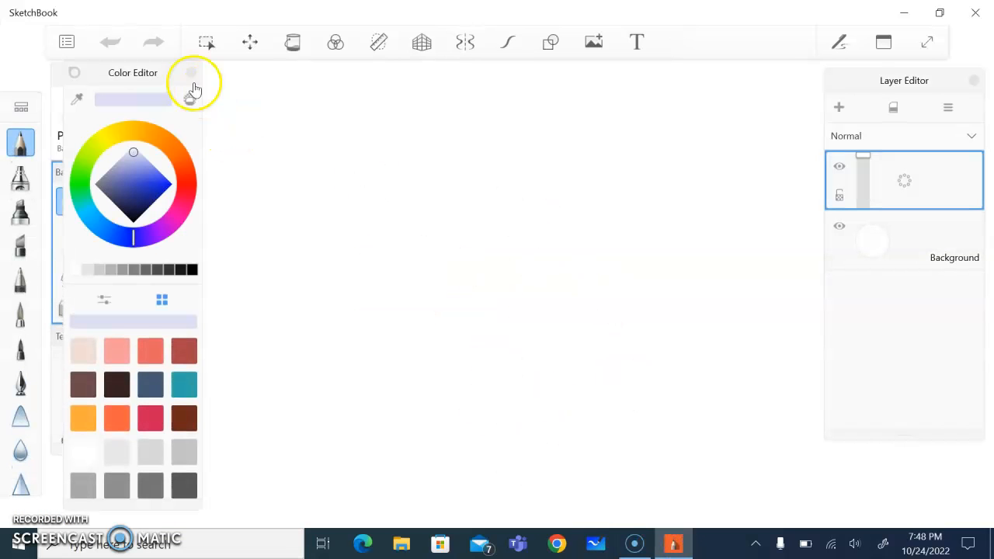
Hide the Layer Editor and the Brush Library, and move the Color Editor to the opposite side of the canvas
click(973, 80)
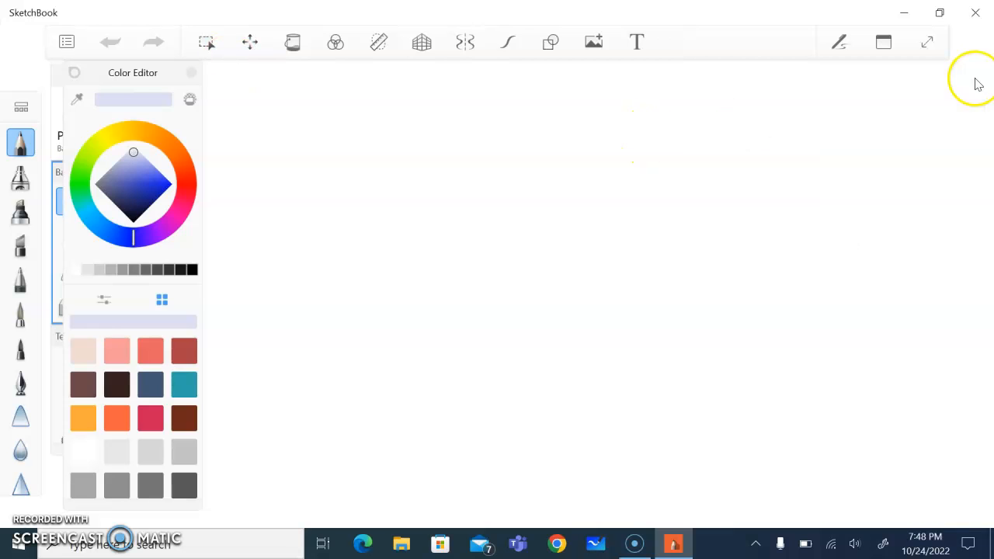
mouse_move(102, 73)
mouse_down()
mouse_move(156, 83)
mouse_move(648, 77)
mouse_move(898, 102)
mouse_up()
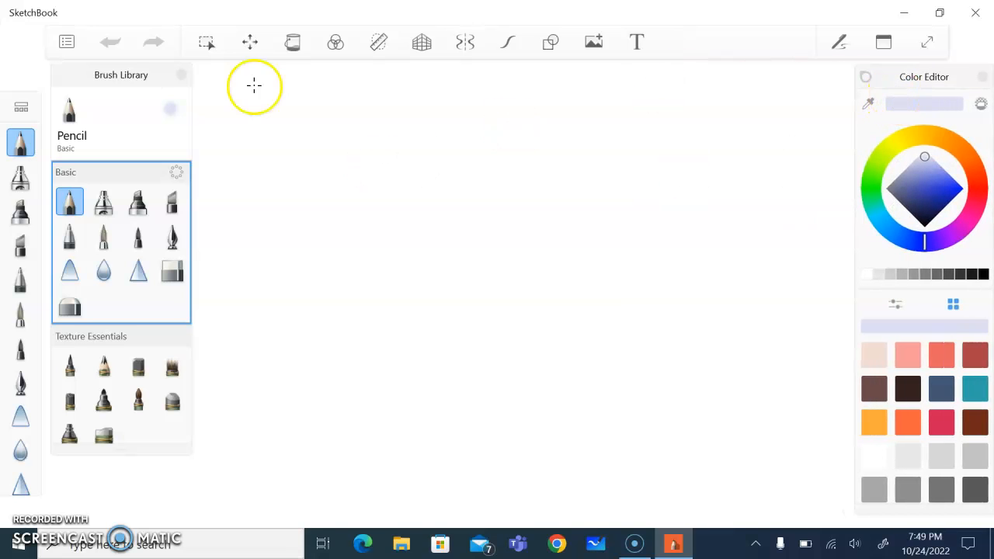
click(181, 75)
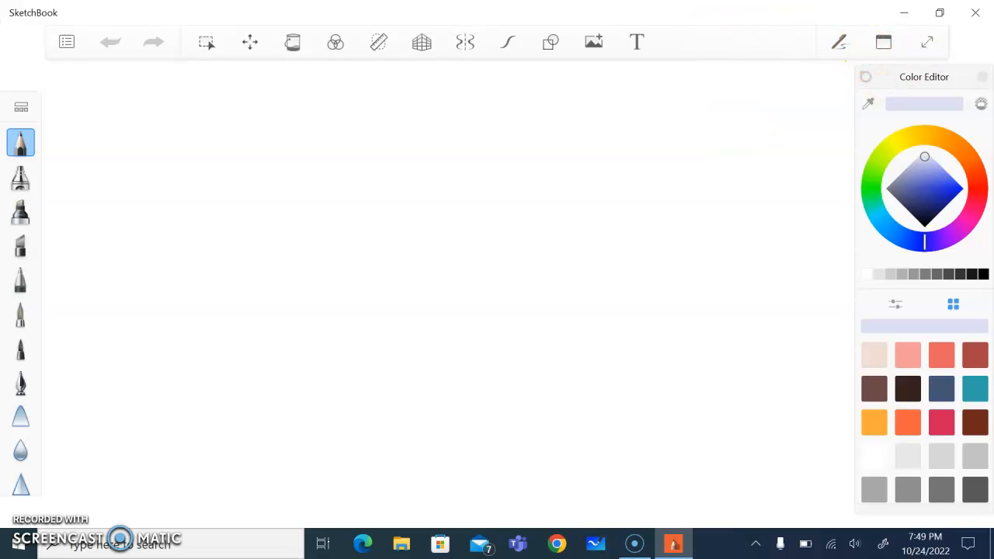
click(886, 46)
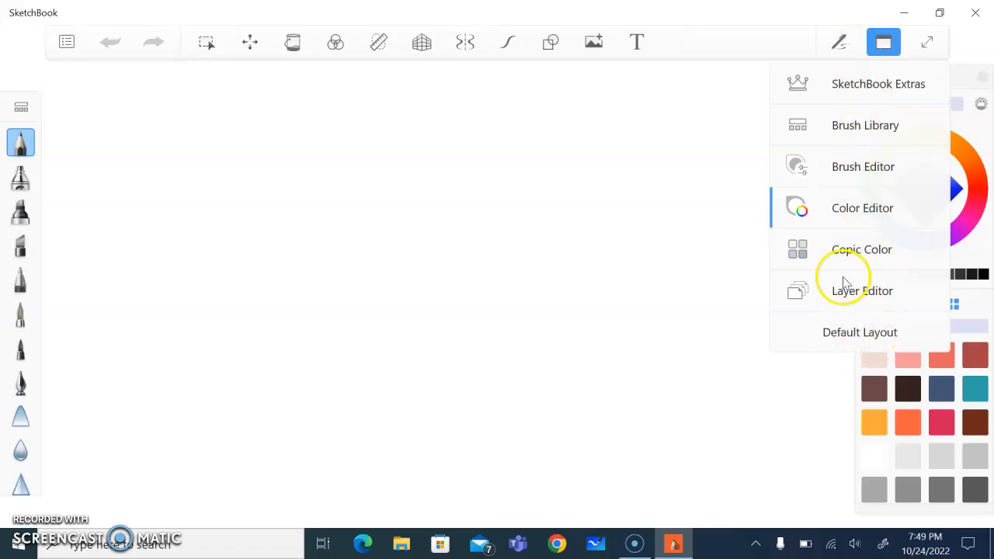
click(883, 40)
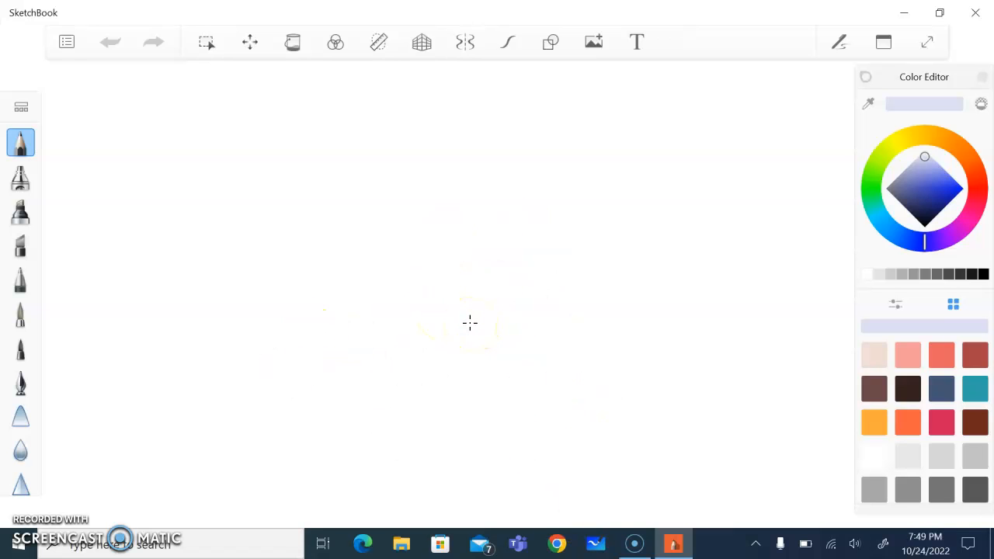
Try out the Pencil with a large looping scribble across the canvas and undo it
scroll(470, 323, down, 3)
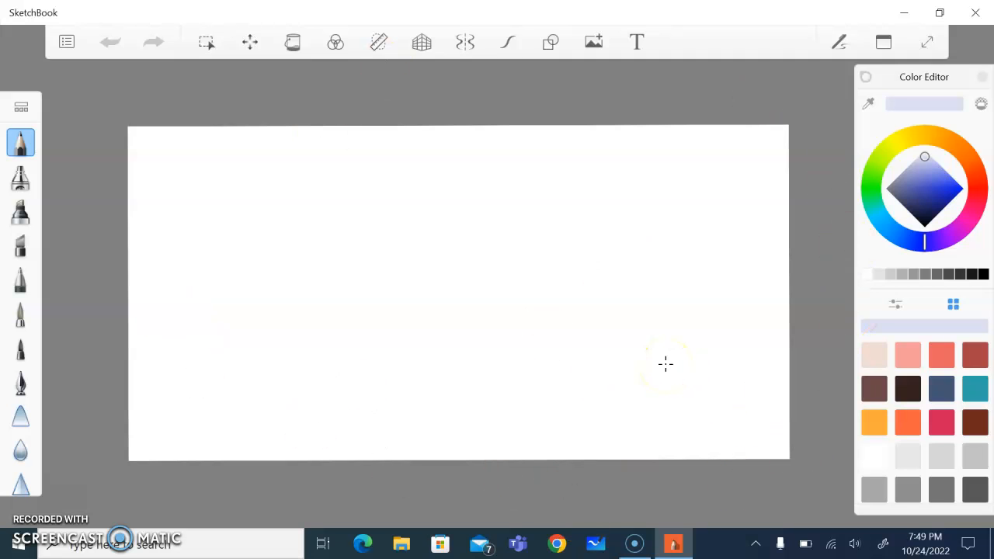
scroll(666, 364, up, 6)
scroll(665, 363, down, 8)
scroll(665, 363, up, 1)
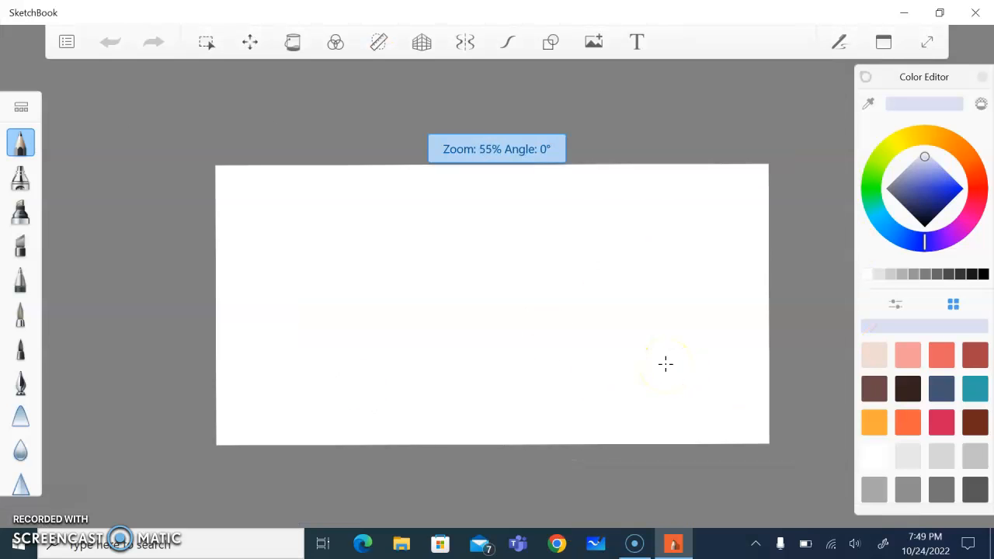
scroll(665, 363, up, 2)
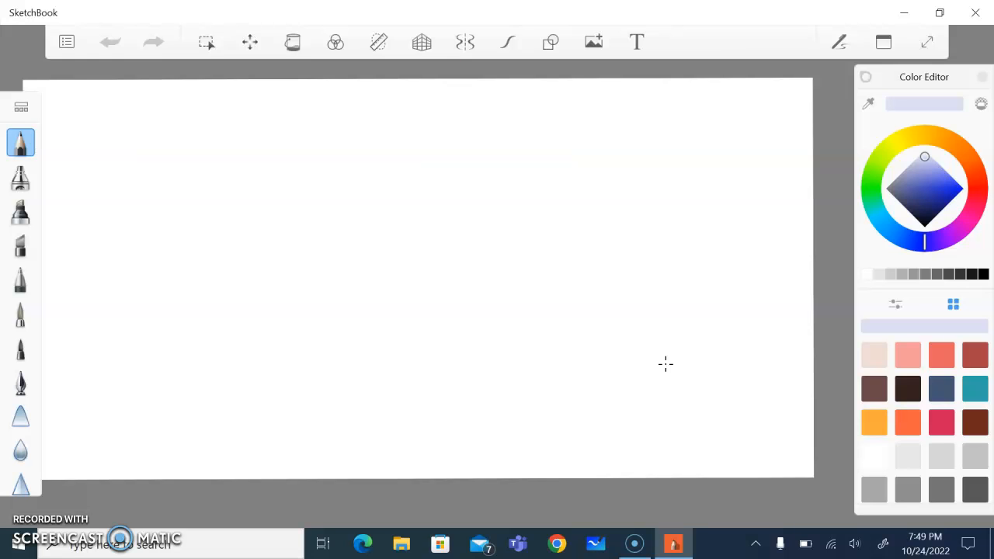
scroll(666, 363, down, 1)
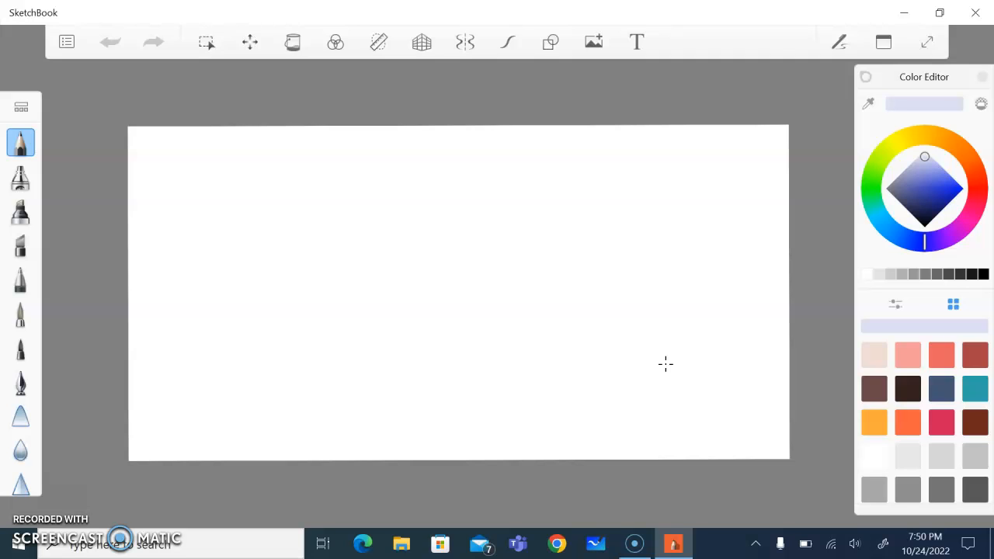
click(840, 43)
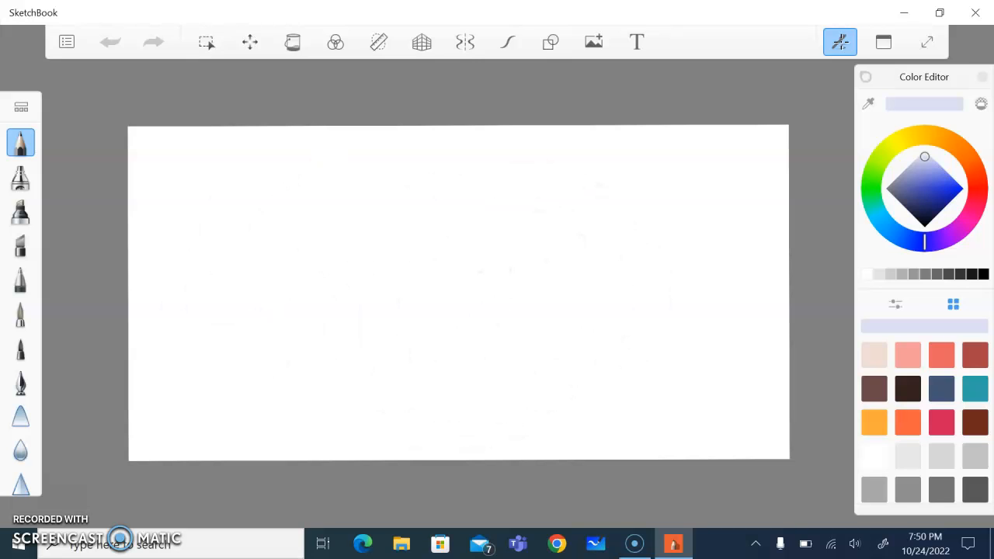
mouse_move(299, 195)
mouse_down()
mouse_move(337, 164)
mouse_move(365, 276)
mouse_move(491, 195)
mouse_move(647, 284)
mouse_up()
click(846, 53)
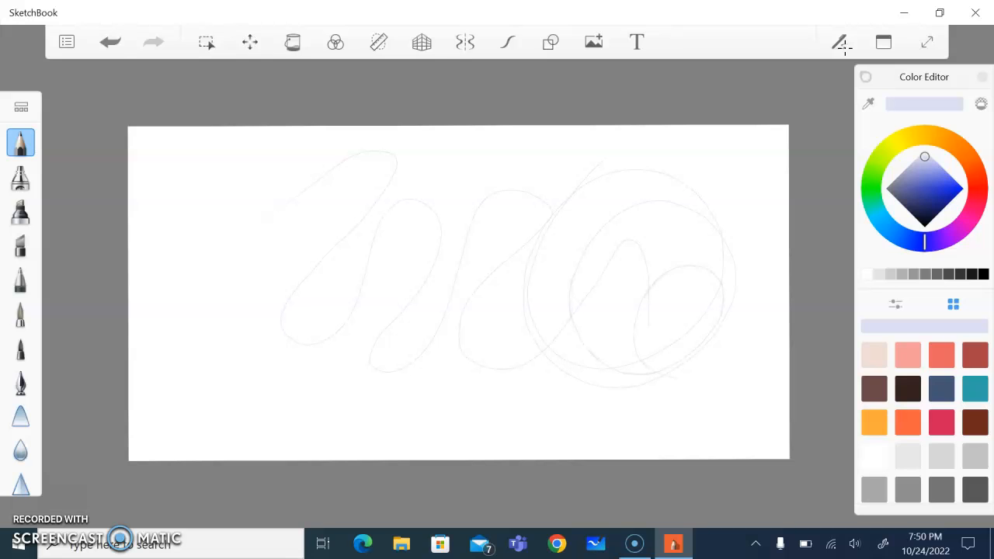
click(109, 42)
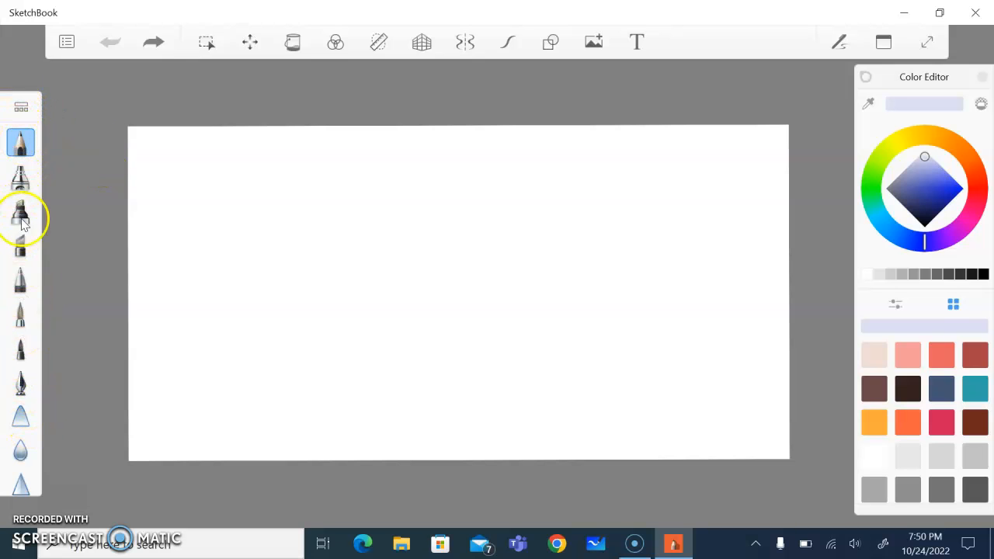
Browse the brush sets in the Brush Library and open the Brush Properties of the basic Pencil
click(32, 103)
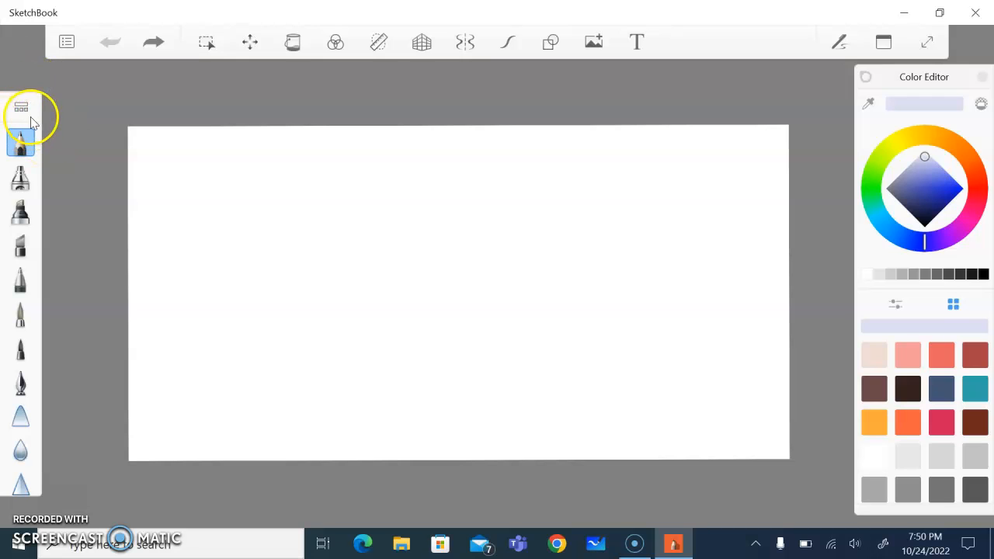
click(28, 114)
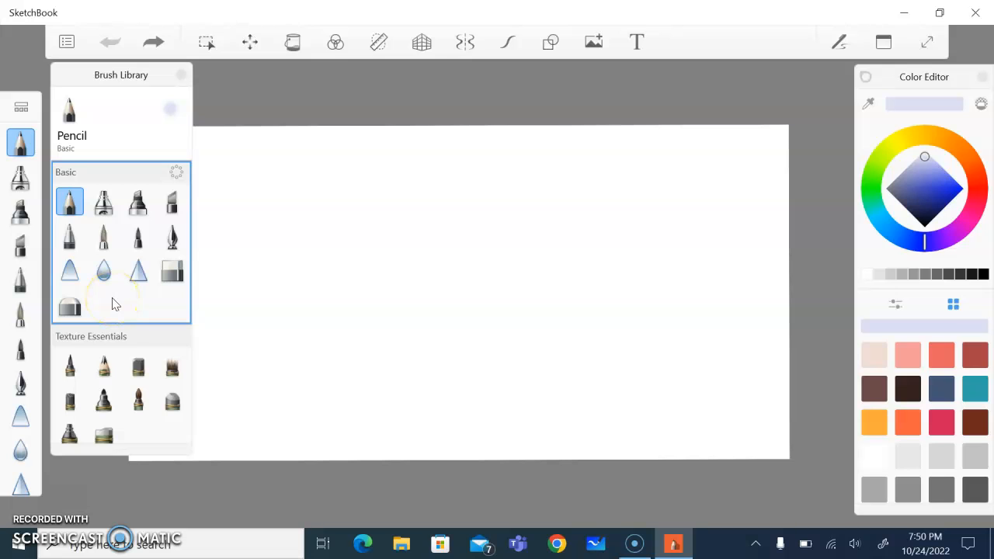
scroll(112, 304, down, 10)
scroll(112, 304, down, 10)
scroll(112, 304, down, 10)
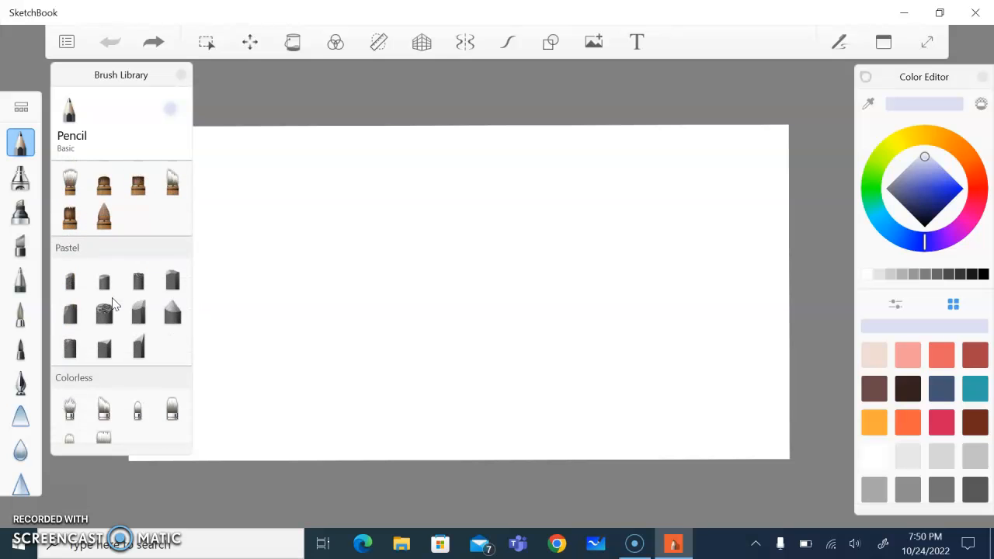
scroll(112, 304, up, 10)
scroll(113, 304, up, 5)
click(64, 205)
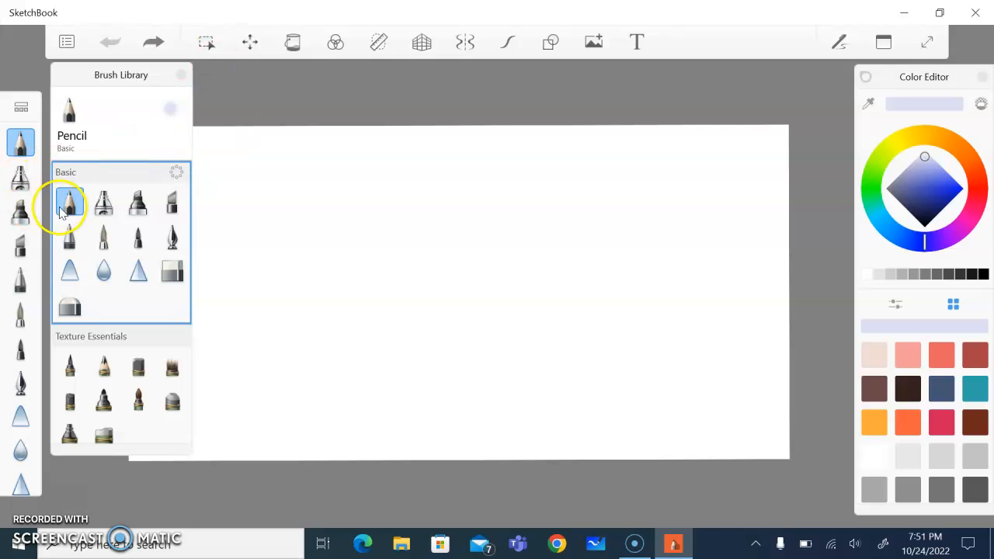
click(278, 99)
drag(277, 100, 278, 76)
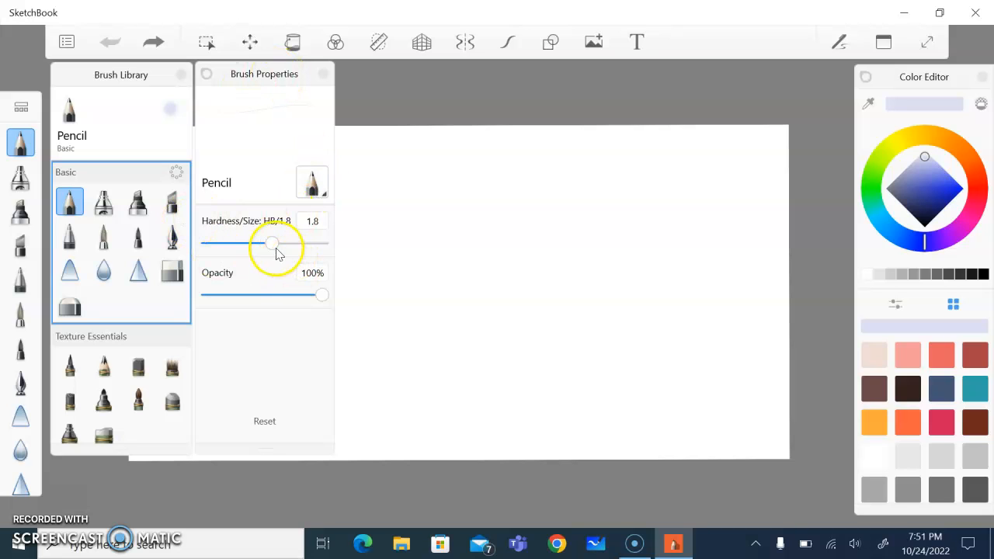
Set the Pencil's hardness/size to 14.0 and draw an L-shaped stroke curving upward near the middle of the canvas
drag(274, 243, 324, 248)
drag(216, 243, 336, 246)
mouse_move(430, 187)
mouse_down()
mouse_move(433, 327)
mouse_move(583, 278)
mouse_up()
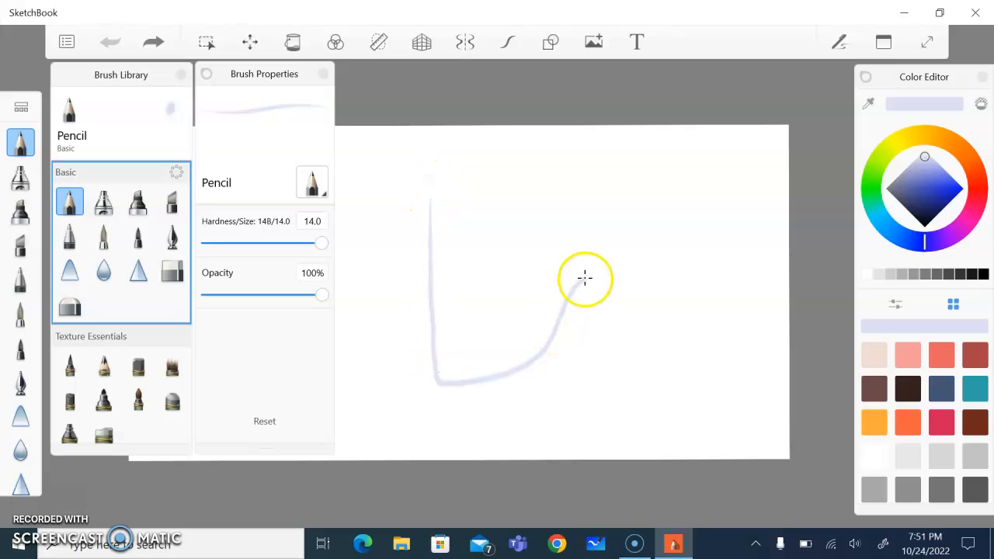
Draw a starburst of crossing Pencil strokes at 47% opacity, and a looping stroke below it at 100% opacity
drag(323, 300, 262, 302)
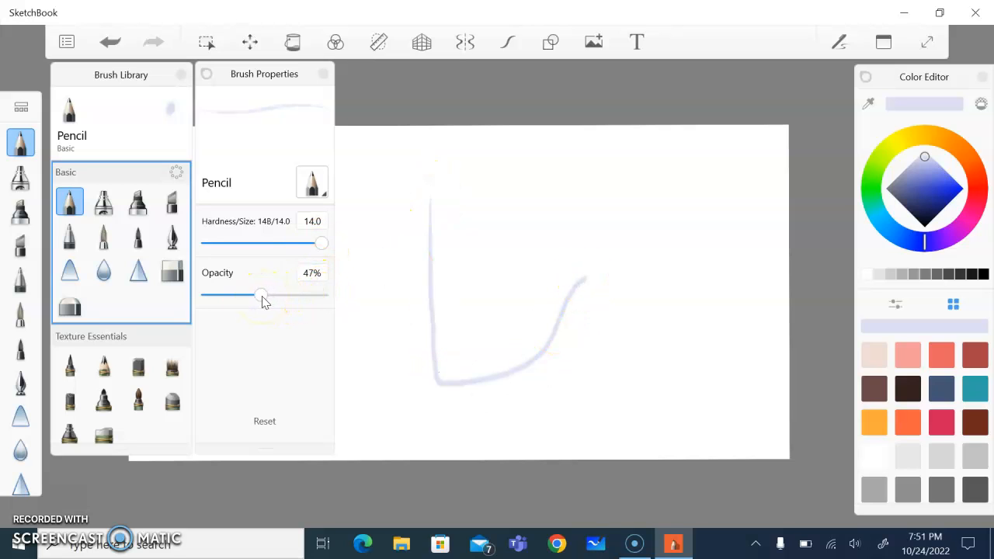
mouse_move(523, 221)
mouse_down()
mouse_move(581, 214)
mouse_move(656, 218)
mouse_move(618, 194)
mouse_move(624, 257)
mouse_move(658, 253)
mouse_move(581, 194)
mouse_move(593, 178)
mouse_move(603, 247)
mouse_move(572, 245)
mouse_move(665, 186)
mouse_up()
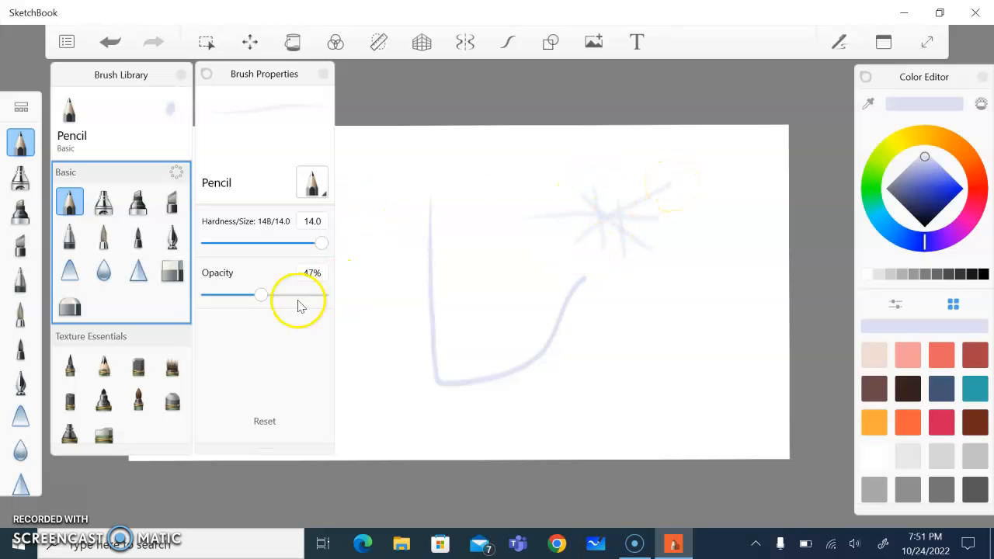
drag(261, 294, 370, 311)
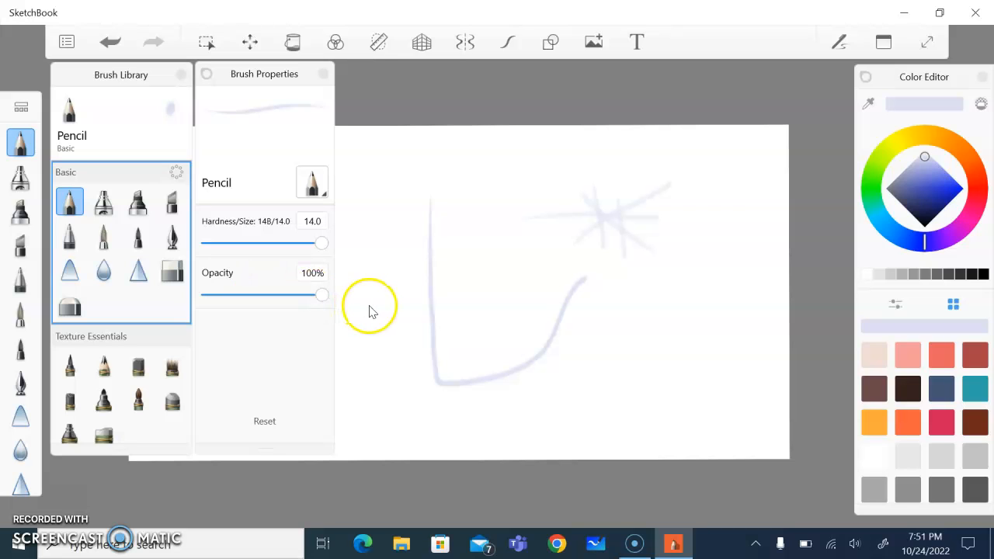
mouse_move(665, 349)
mouse_down()
mouse_move(527, 416)
mouse_move(685, 340)
mouse_move(739, 286)
mouse_up()
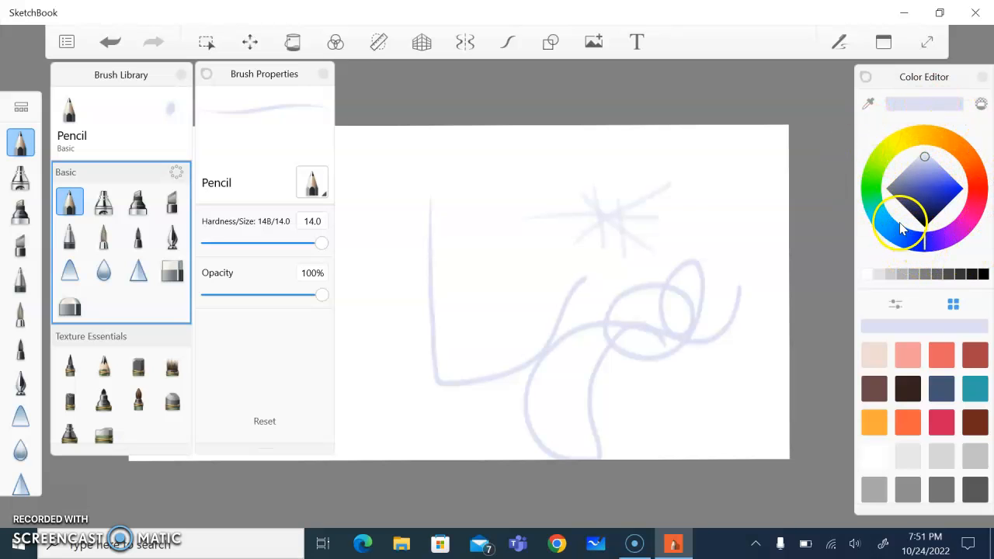
Change the Pencil's color to a bright, saturated yellow, trying lighter and darker shades of that hue
drag(889, 235, 910, 140)
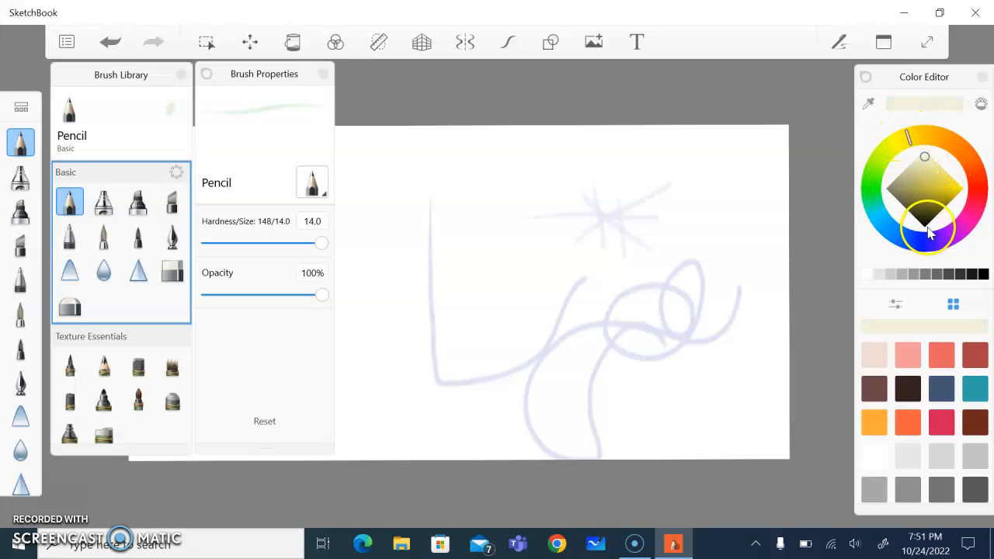
click(923, 176)
click(924, 194)
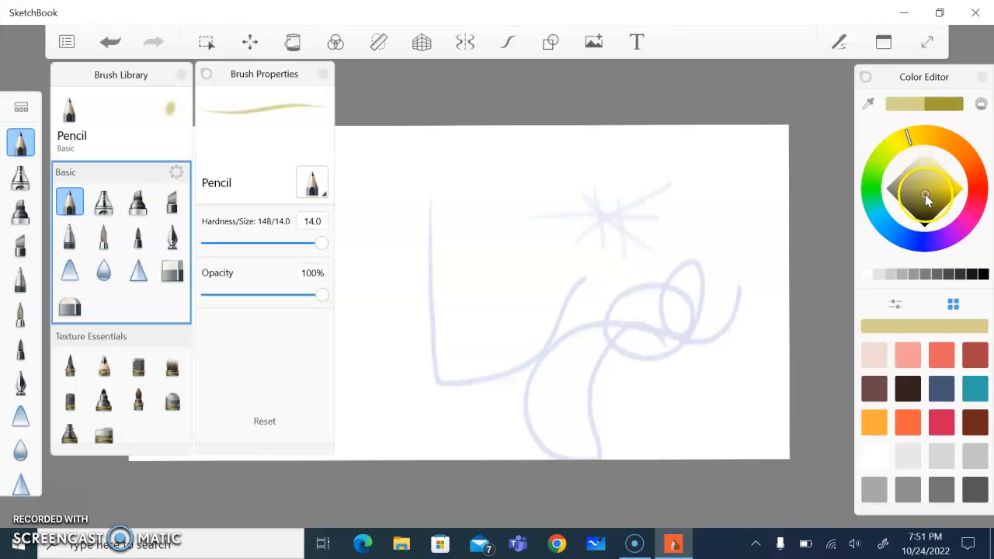
click(926, 212)
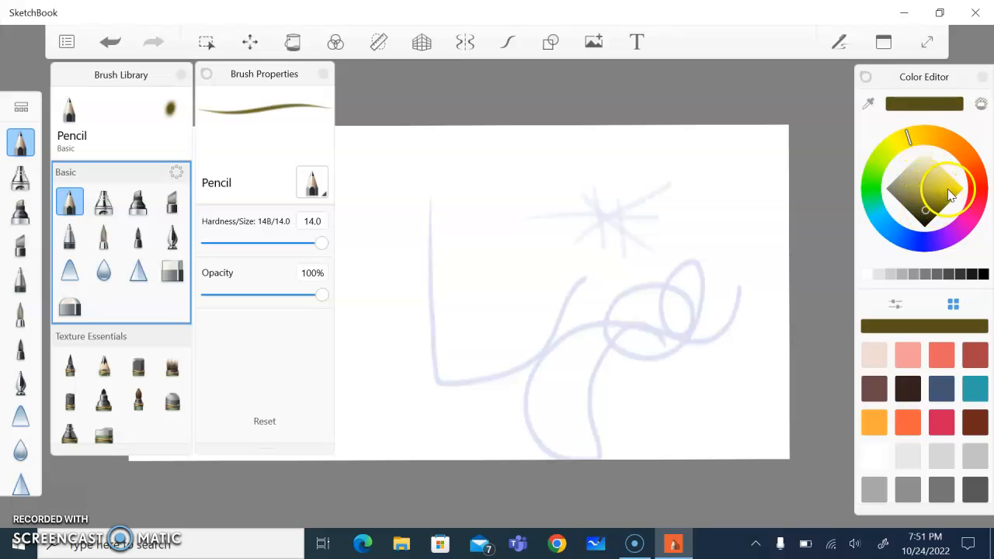
click(948, 189)
click(913, 183)
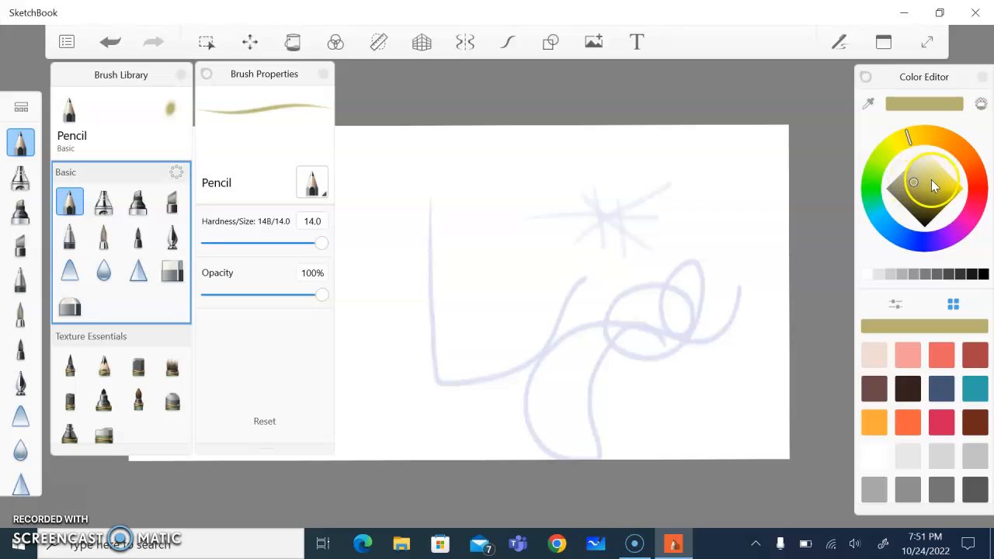
click(931, 180)
click(952, 191)
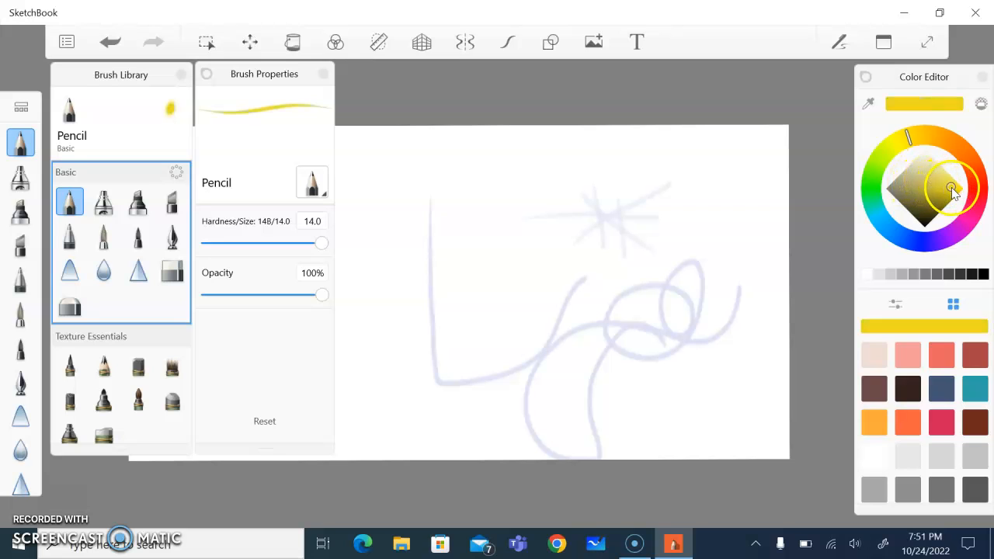
Change the Pencil's color to bright red and draw a continuous line with a loop and a triangular peak across the canvas
click(976, 198)
click(740, 230)
mouse_move(535, 313)
mouse_down()
mouse_move(537, 210)
mouse_move(533, 312)
mouse_move(424, 349)
mouse_move(452, 154)
mouse_move(382, 267)
mouse_move(479, 358)
mouse_up()
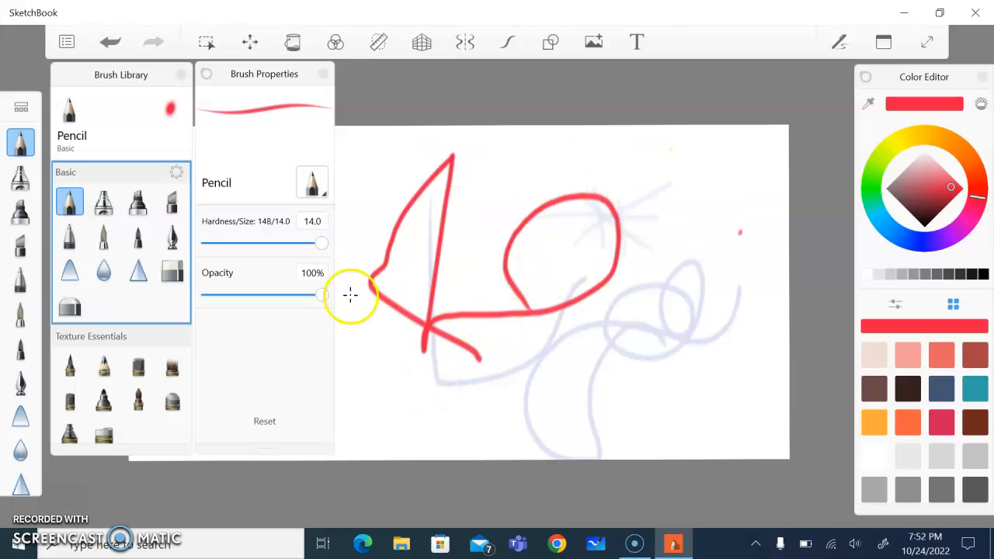
Set the Pencil's opacity to 41% and draw a wavy line, an open curve and a short dash in red
drag(321, 295, 255, 295)
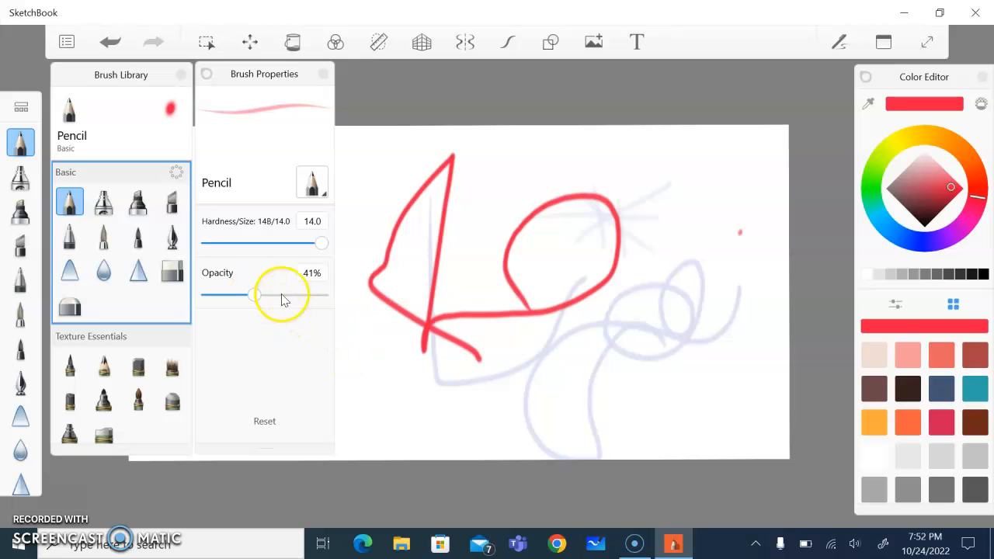
mouse_move(435, 377)
mouse_down()
mouse_move(549, 414)
mouse_move(591, 385)
mouse_move(642, 388)
mouse_up()
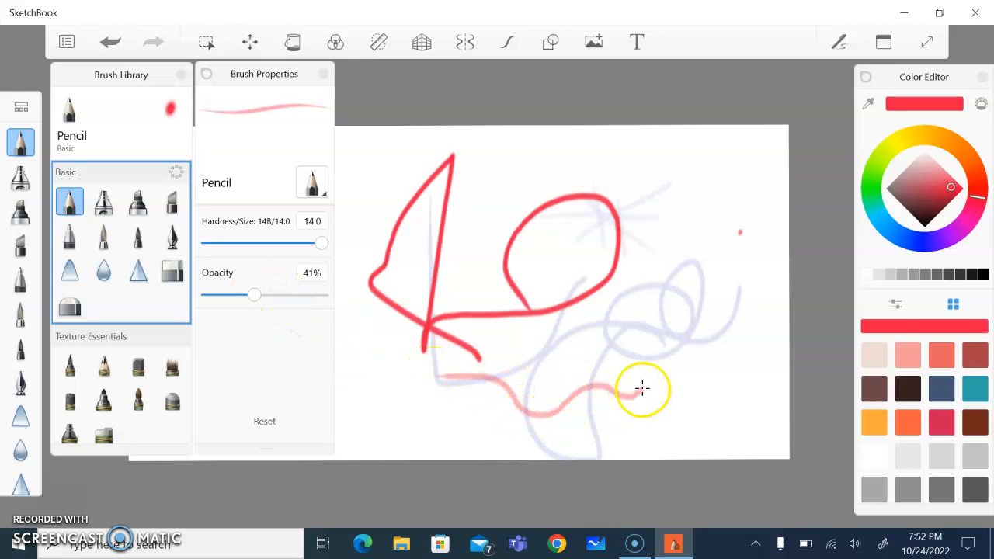
mouse_move(683, 345)
mouse_down()
mouse_move(655, 355)
mouse_move(612, 346)
mouse_move(603, 328)
mouse_move(612, 301)
mouse_move(629, 284)
mouse_move(645, 285)
mouse_up()
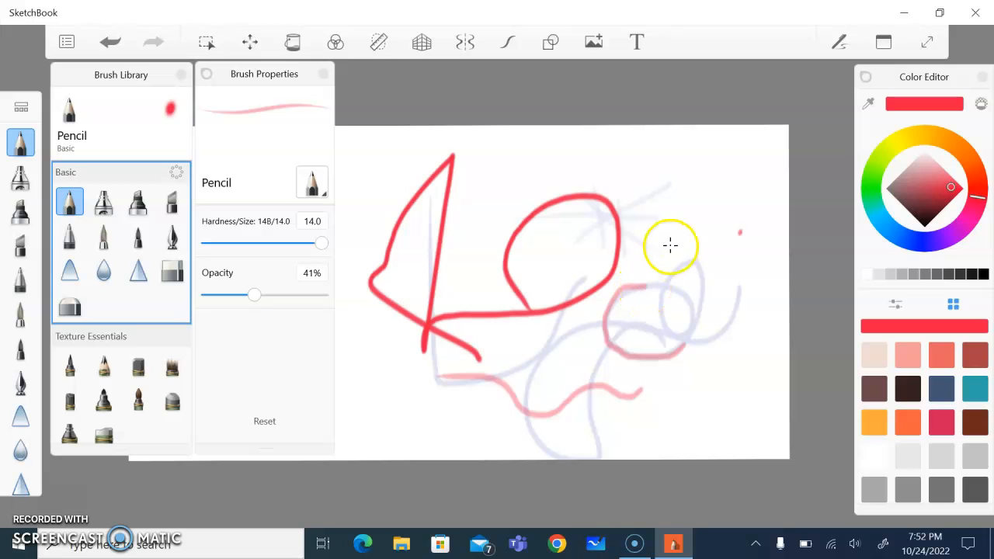
drag(688, 226, 729, 210)
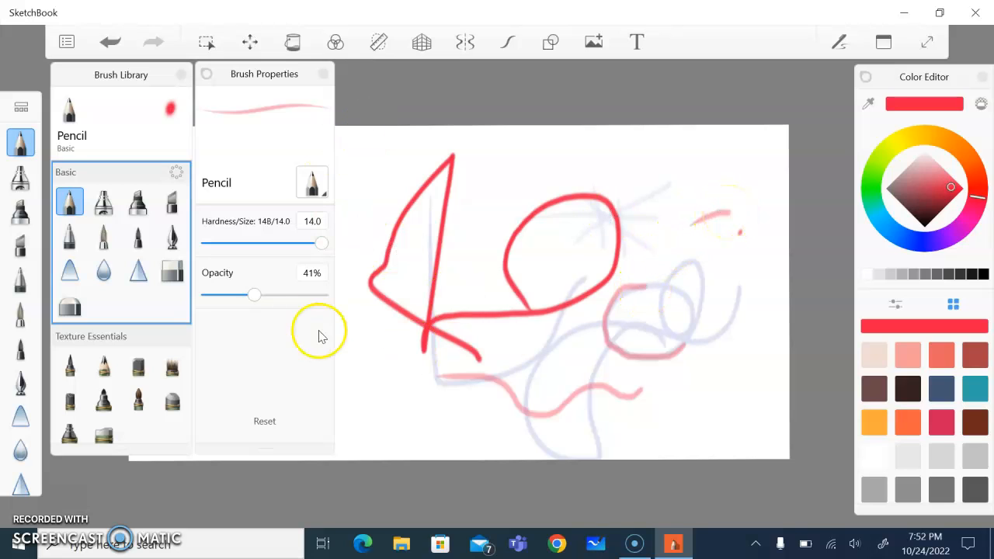
Set the Pencil's opacity to 100% and close the Brush Properties and Brush Library
drag(256, 297, 328, 300)
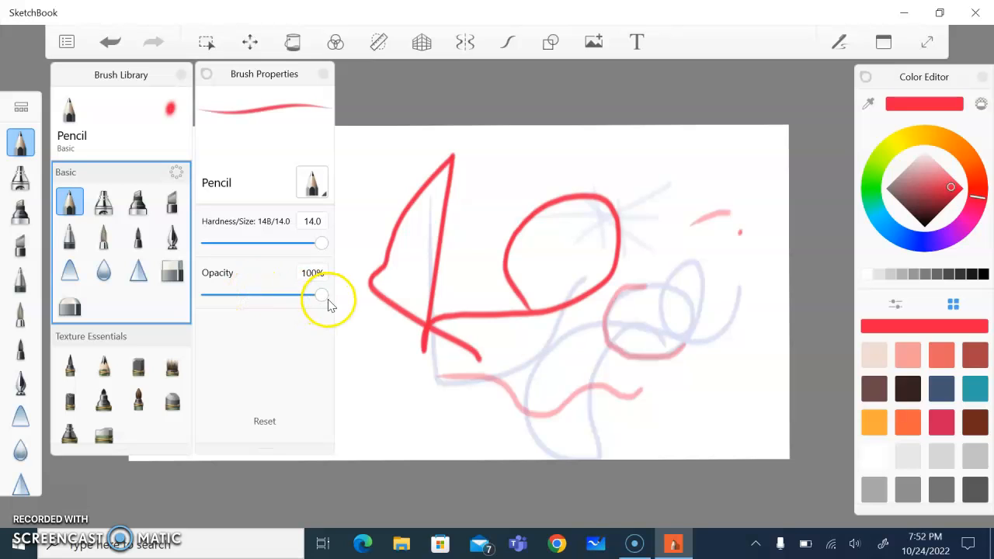
click(324, 74)
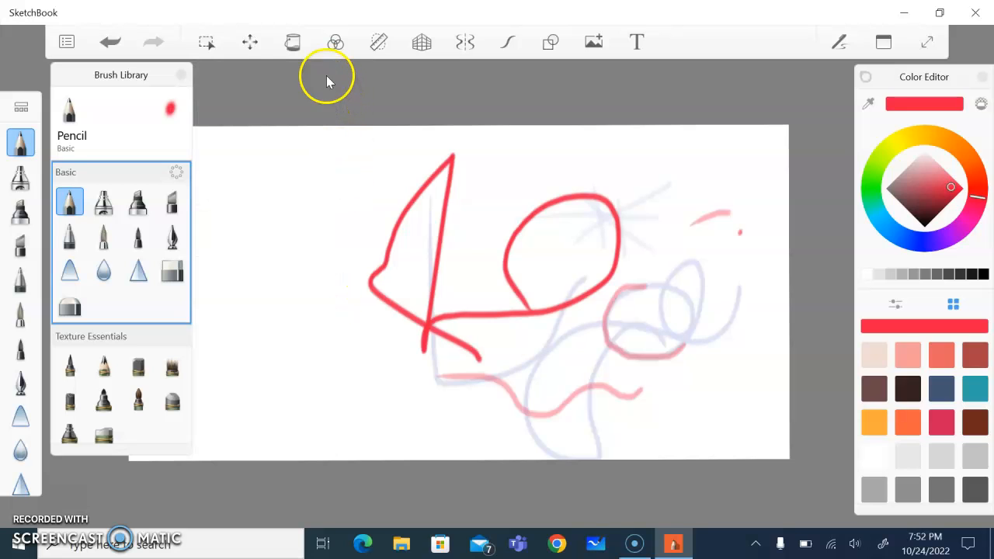
click(180, 74)
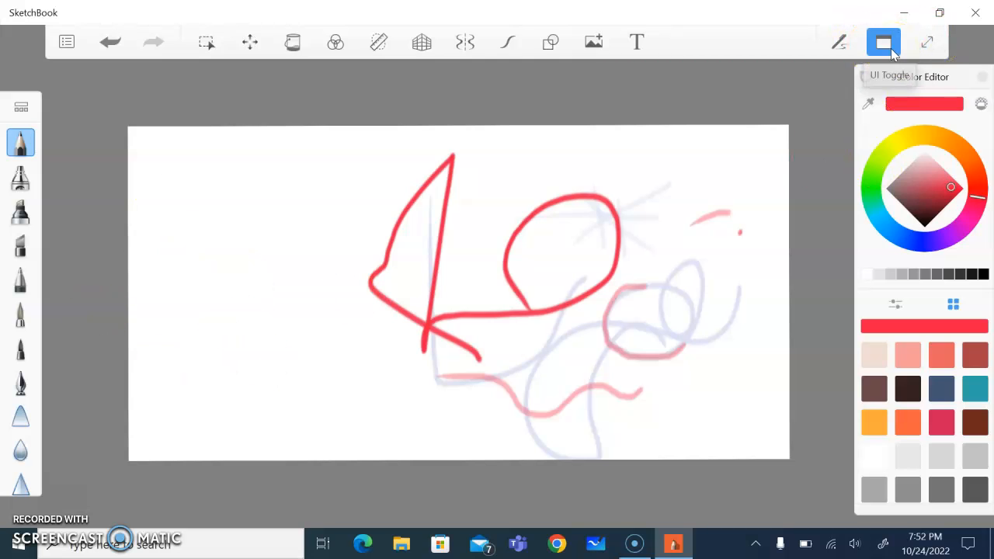
Show the Layer Editor and Copic Color panels one at a time and hide each again
click(890, 48)
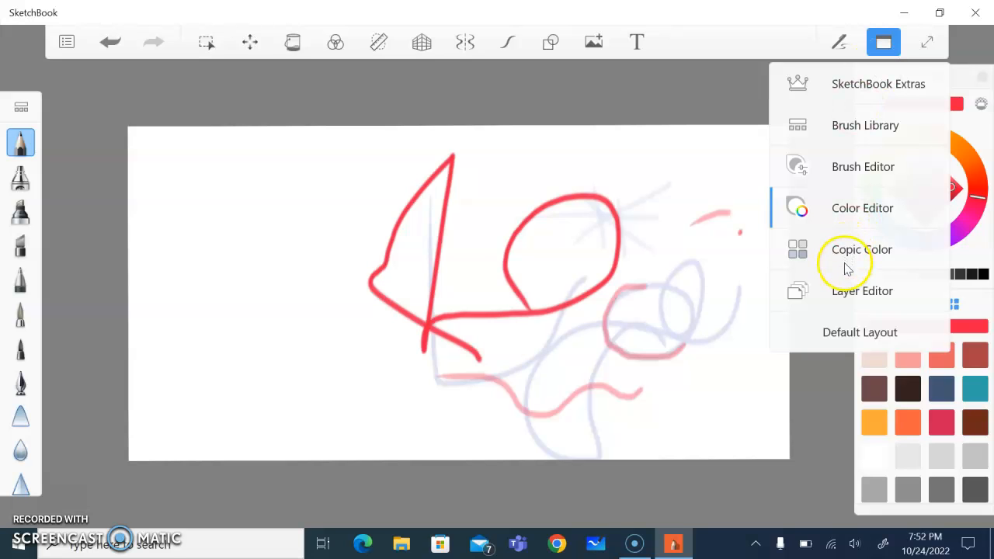
click(848, 300)
click(848, 300)
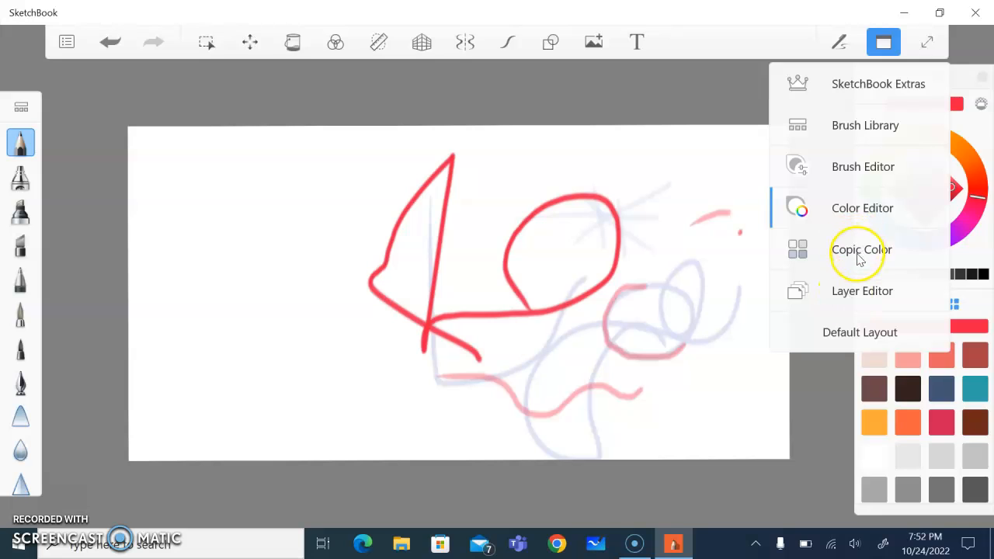
click(860, 258)
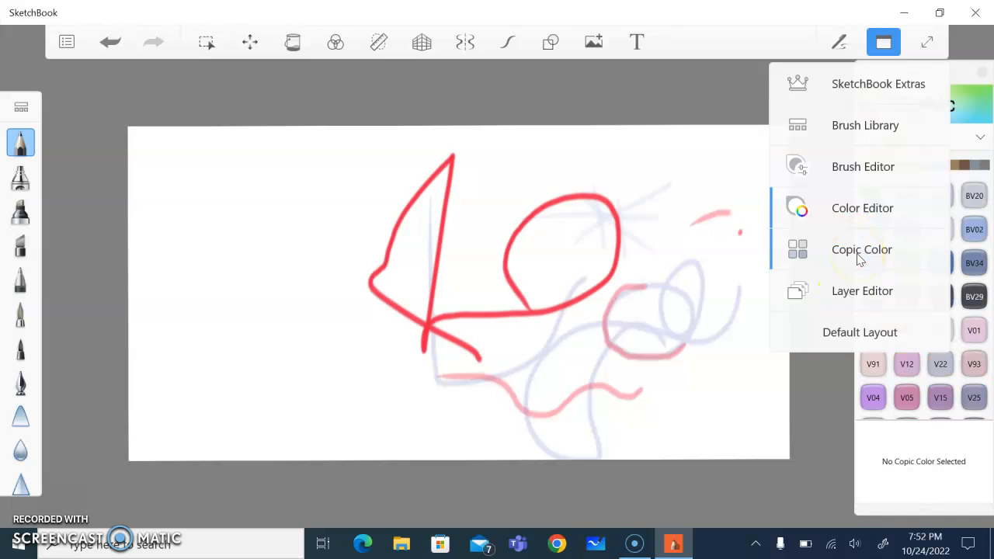
click(860, 258)
Bring back the Brush Editor and Brush Library through the interface visibility options, and close both again
click(850, 168)
click(851, 138)
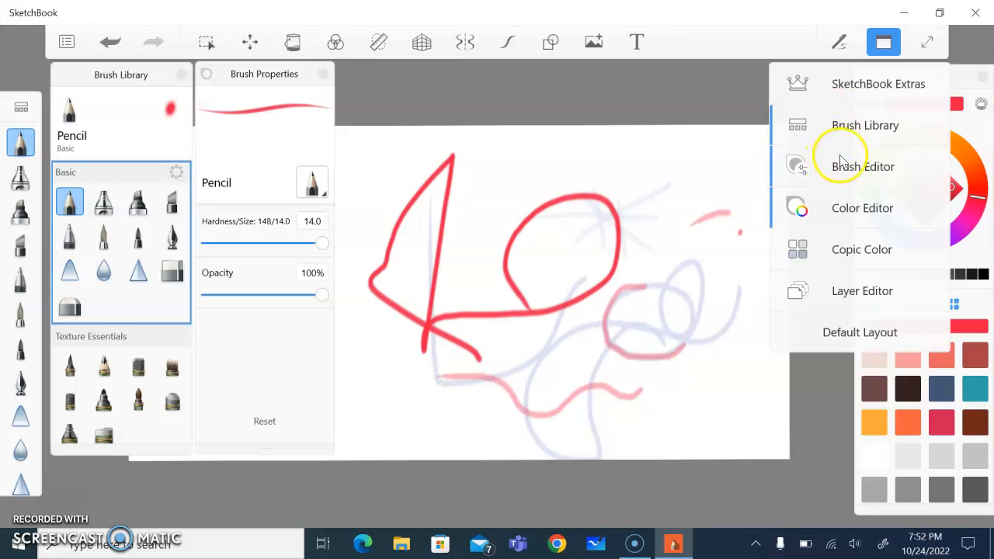
click(884, 45)
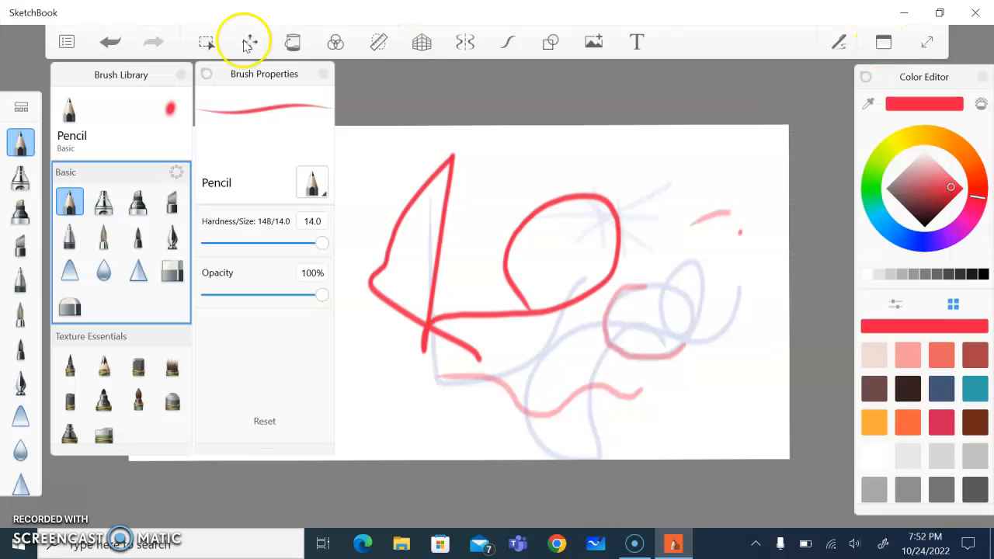
click(182, 76)
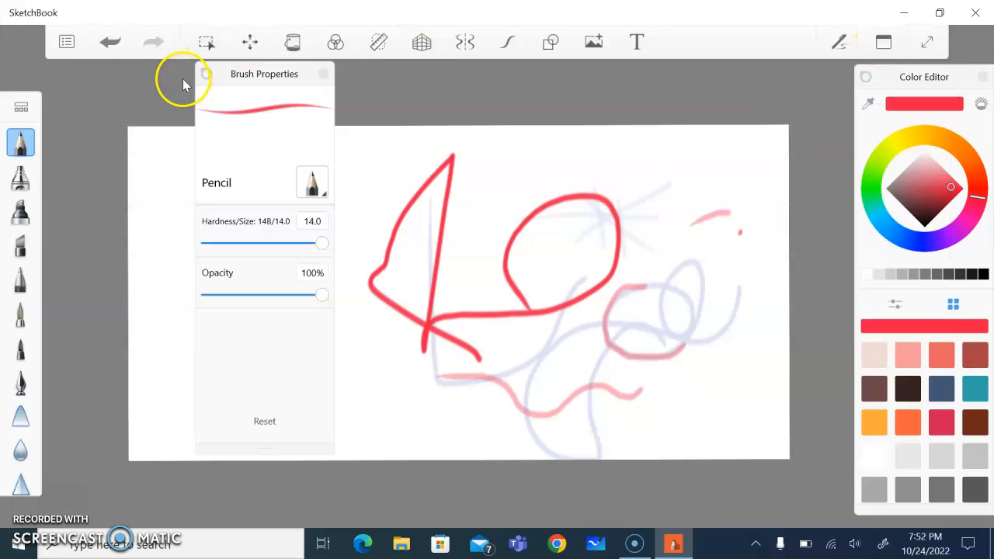
click(323, 76)
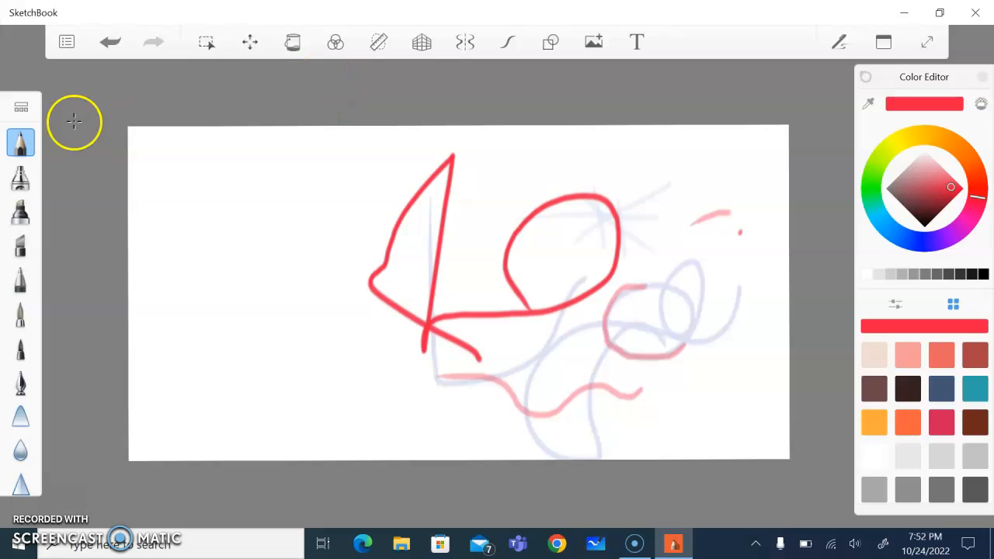
Paint a looping red Airbrush stroke at size 46.9 over the upper shapes and a zigzag Marker stroke along the lower canvas
click(23, 109)
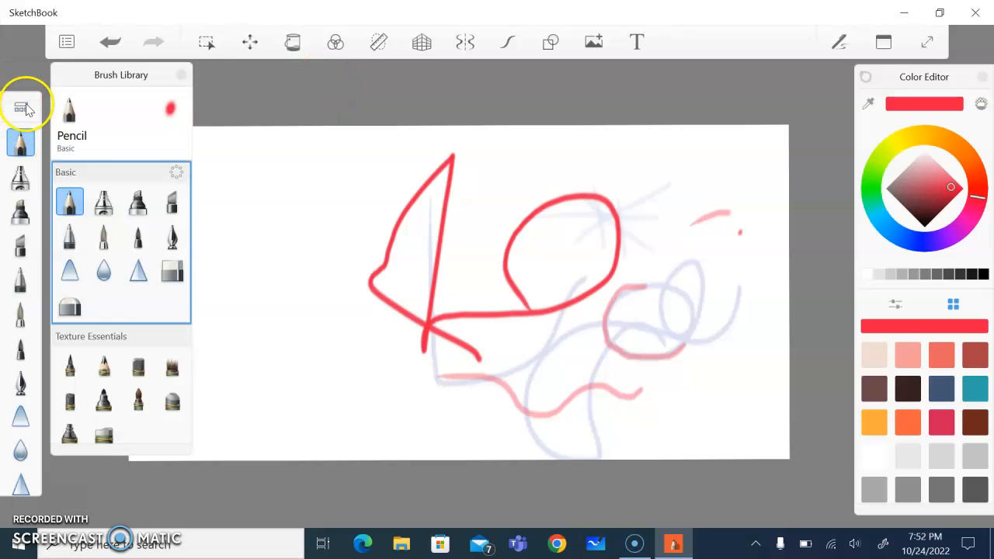
click(103, 200)
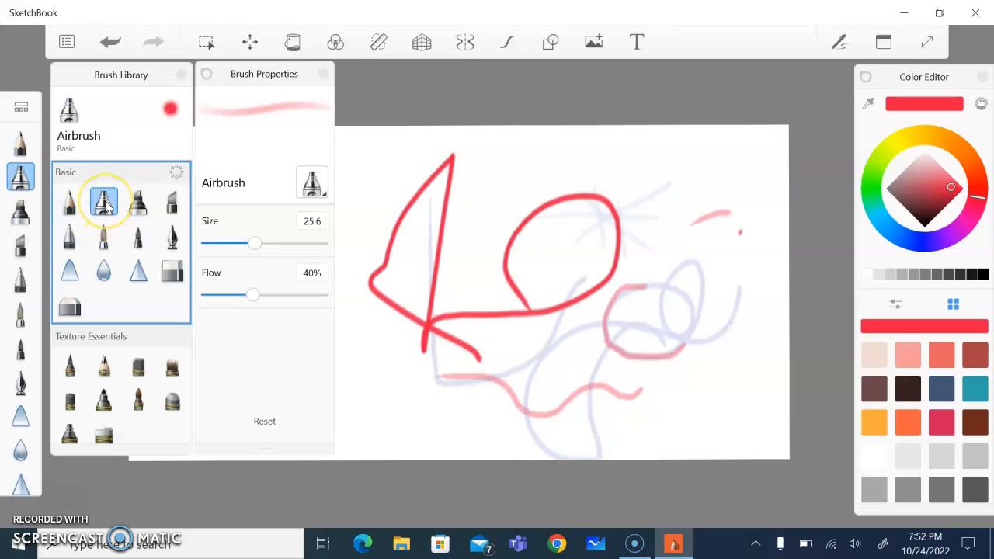
drag(257, 251, 288, 249)
mouse_move(471, 160)
mouse_down()
mouse_move(622, 309)
mouse_move(574, 200)
mouse_move(460, 227)
mouse_move(443, 199)
mouse_move(365, 189)
mouse_up()
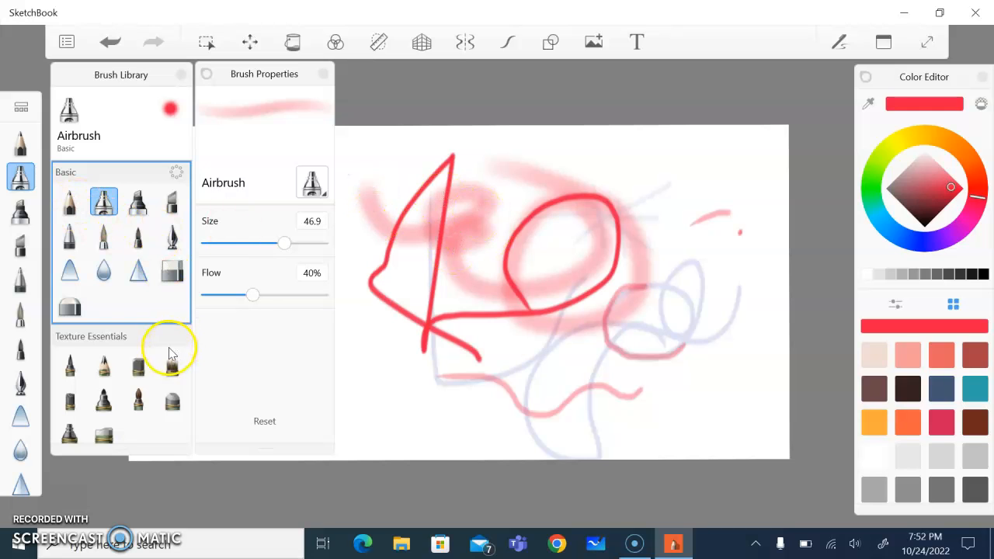
click(137, 202)
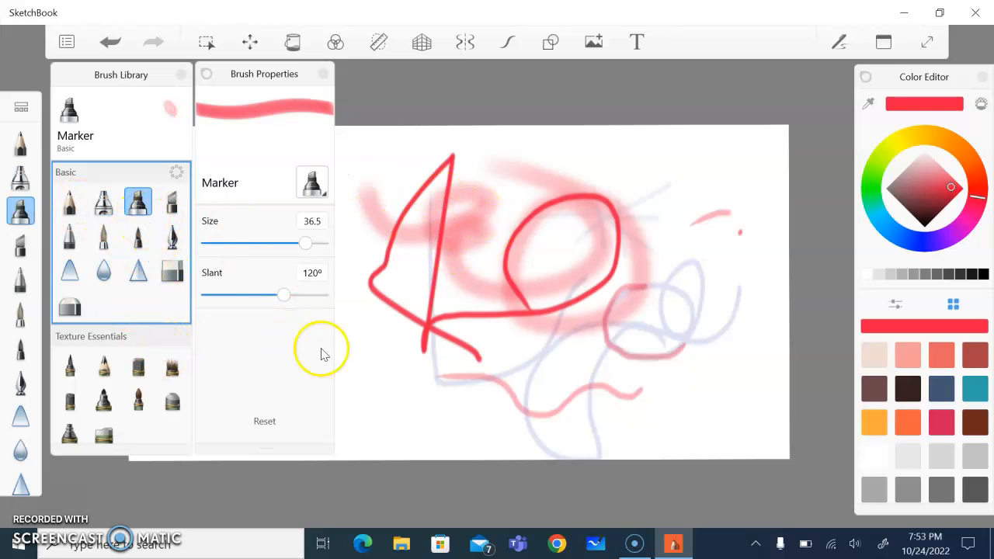
mouse_move(371, 363)
mouse_down()
mouse_move(449, 434)
mouse_move(489, 348)
mouse_move(552, 406)
mouse_move(726, 409)
mouse_up()
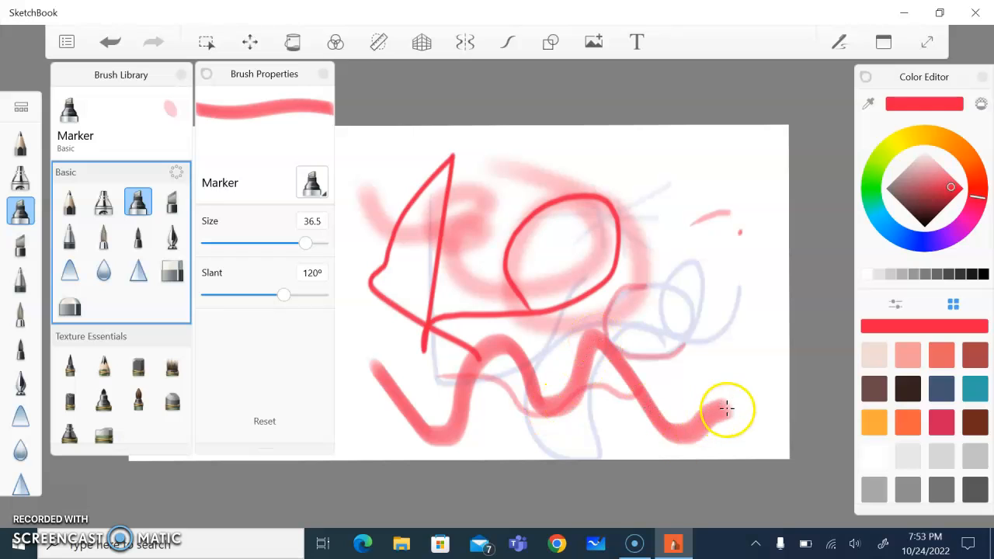
Select the basic Chisel Tip Pen, view its advanced pressure settings, and close the Brush Properties and Brush Library
click(171, 203)
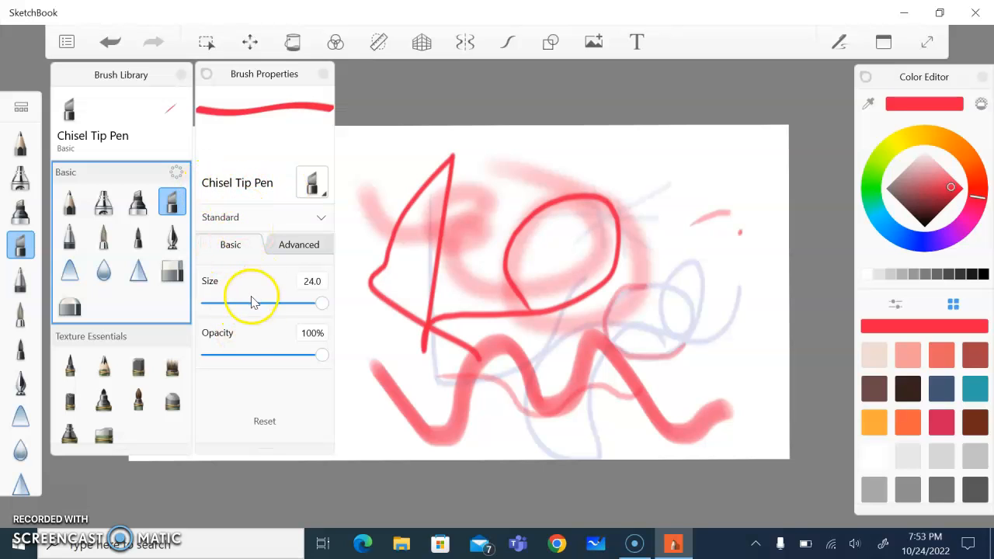
click(299, 254)
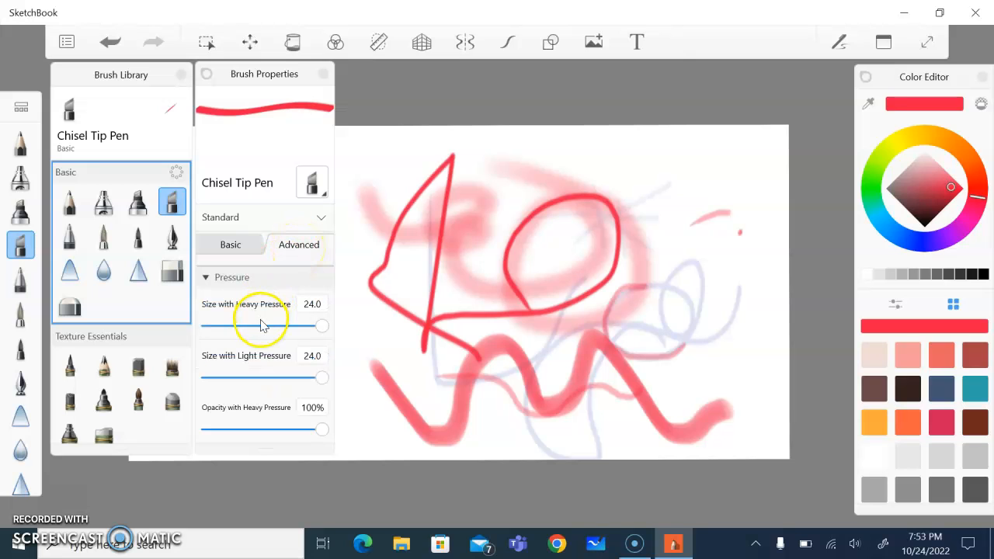
click(837, 49)
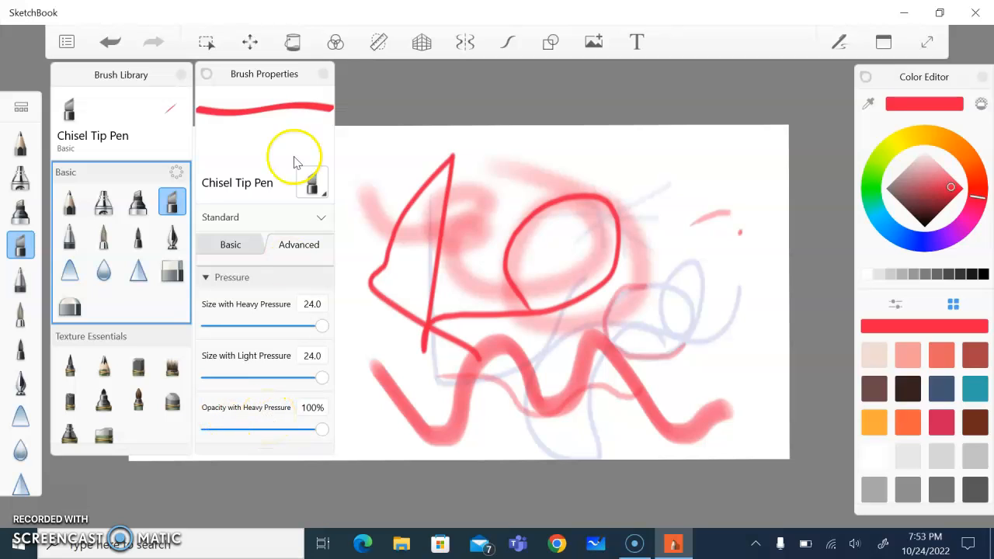
click(323, 73)
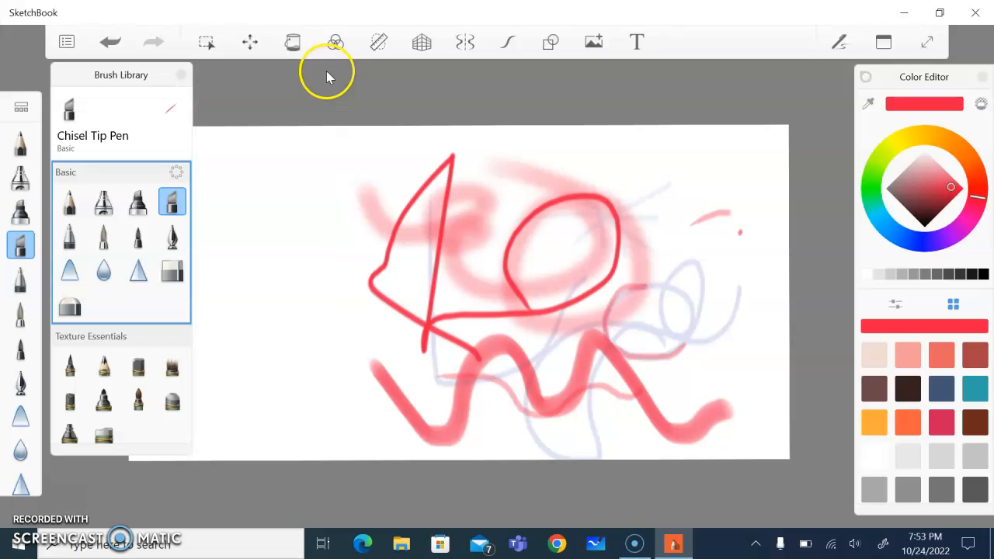
click(182, 75)
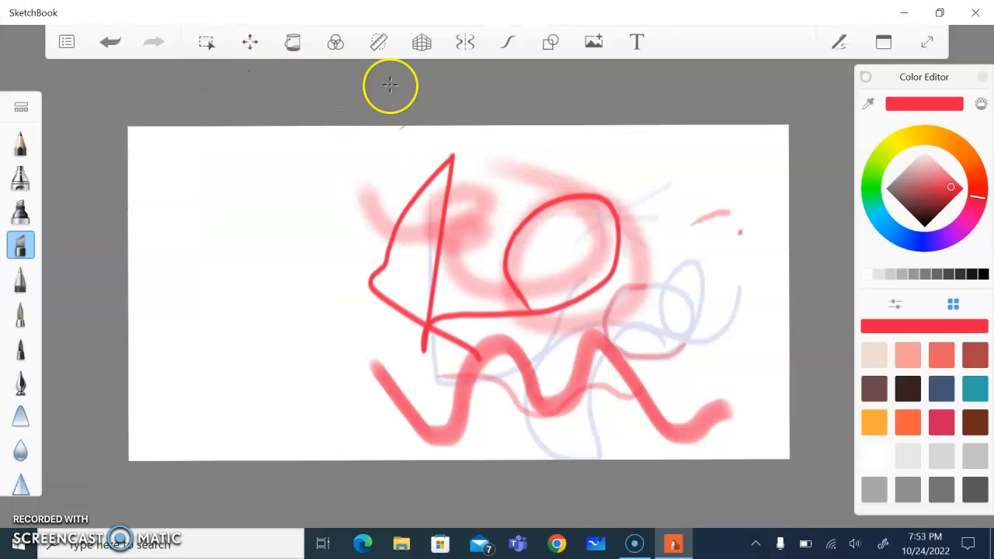
Choose a bright blue, try a solid flood fill on the white background at tolerance 120, and undo the fill
click(294, 46)
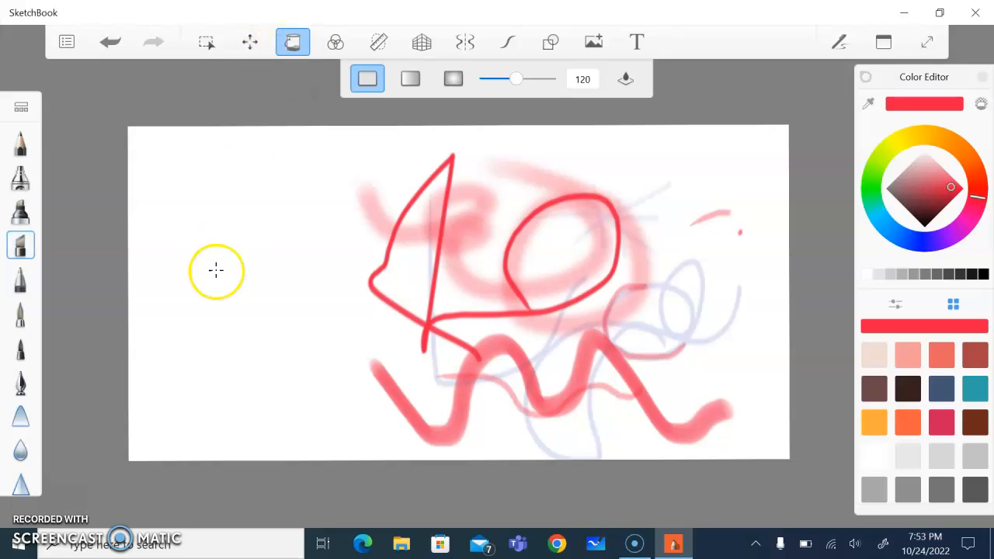
click(916, 250)
click(284, 273)
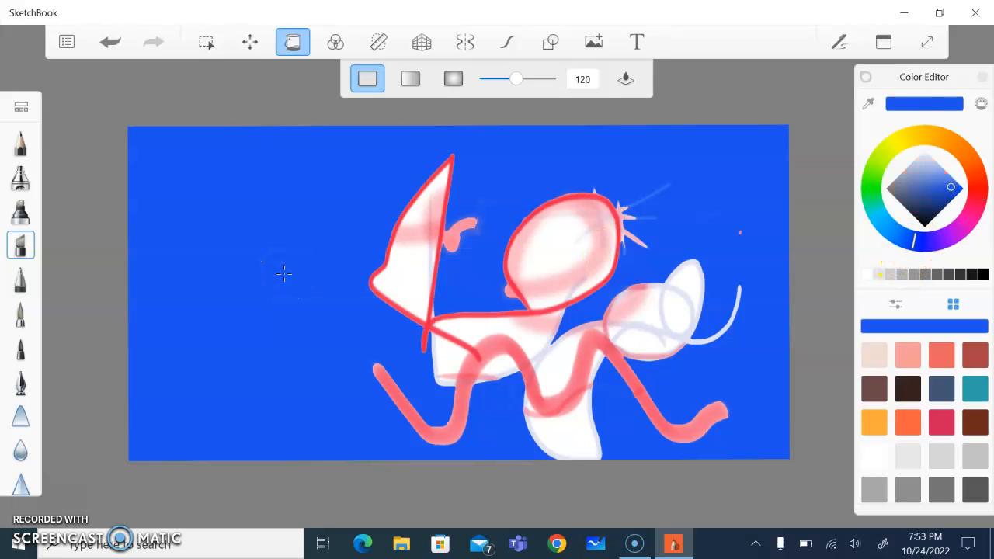
click(108, 44)
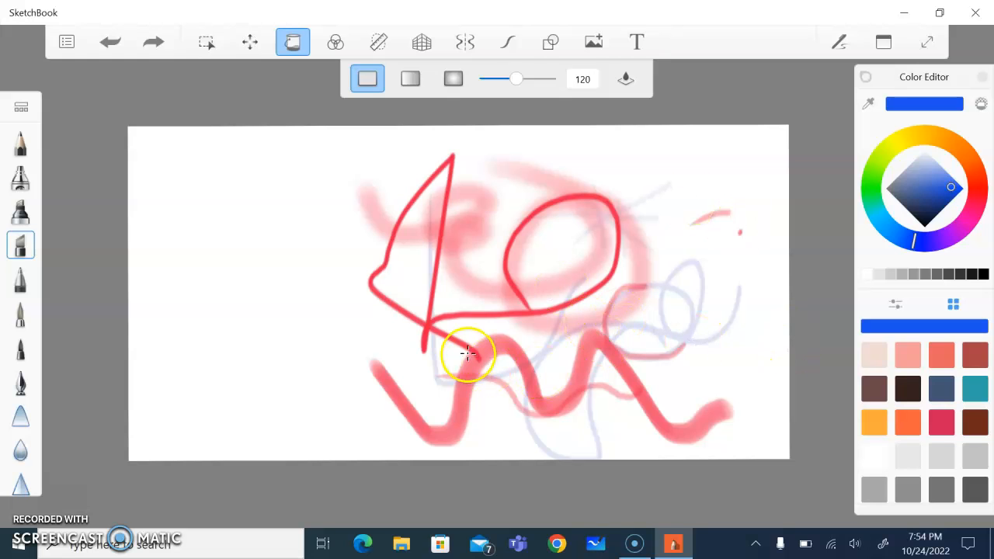
click(293, 43)
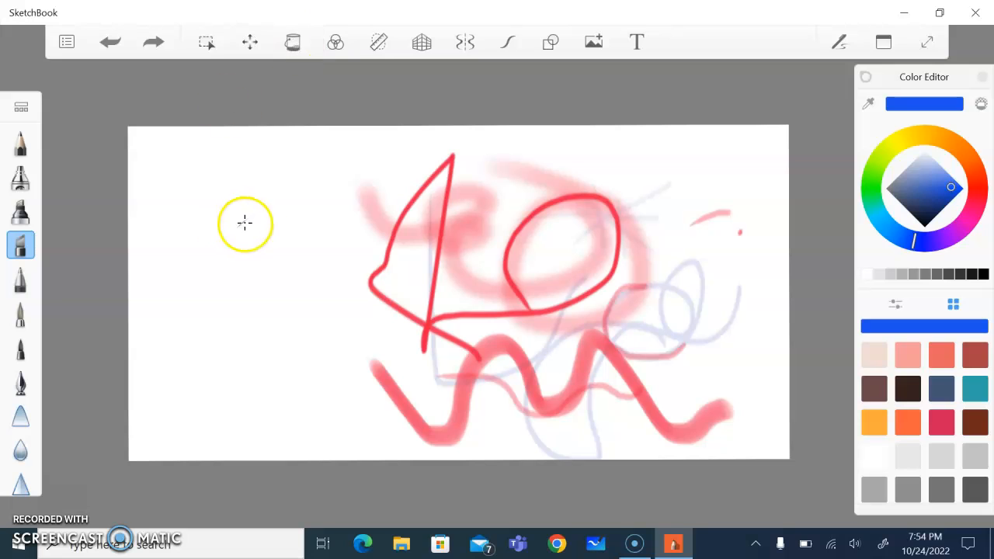
Draw a blue Chisel Tip Pen circle with a small gap in the blank area, try flood-filling its interior, and undo the fill
mouse_move(260, 198)
mouse_down()
mouse_move(191, 187)
mouse_move(174, 274)
mouse_move(250, 309)
mouse_move(293, 269)
mouse_move(289, 219)
mouse_move(269, 200)
mouse_up()
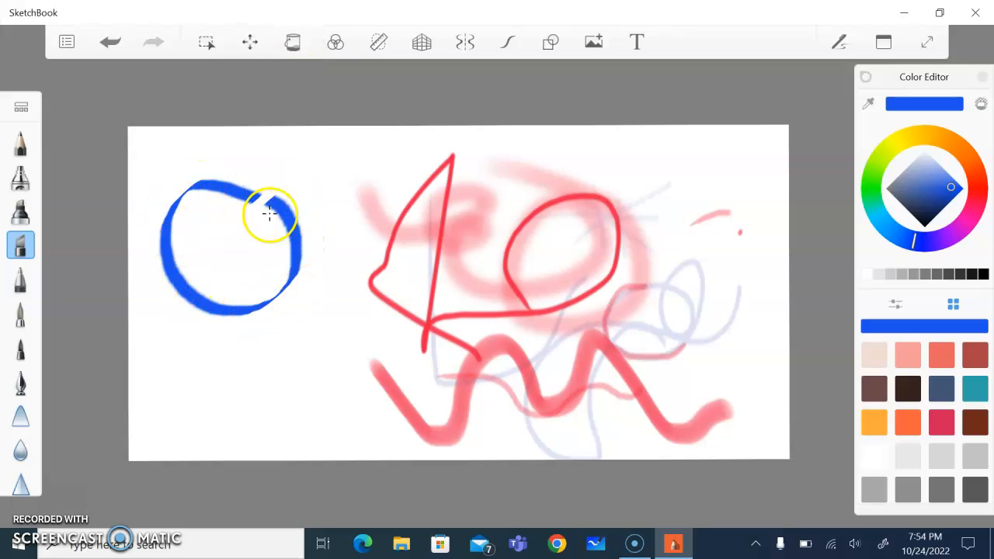
click(294, 43)
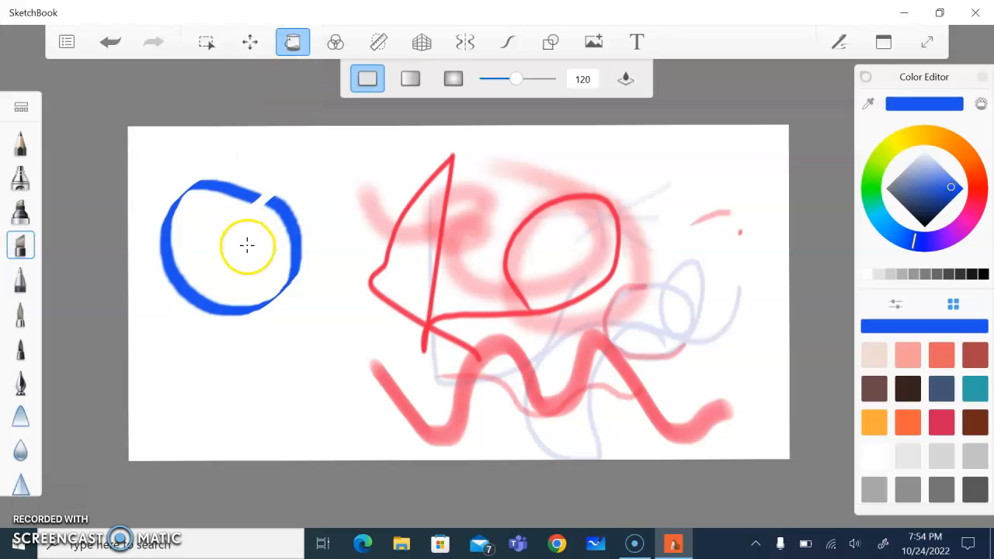
click(247, 245)
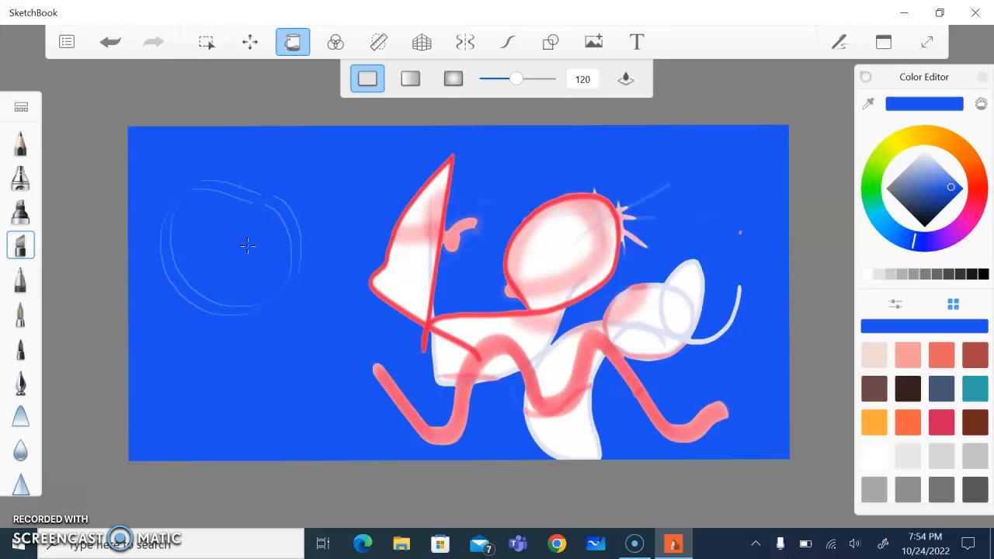
click(111, 43)
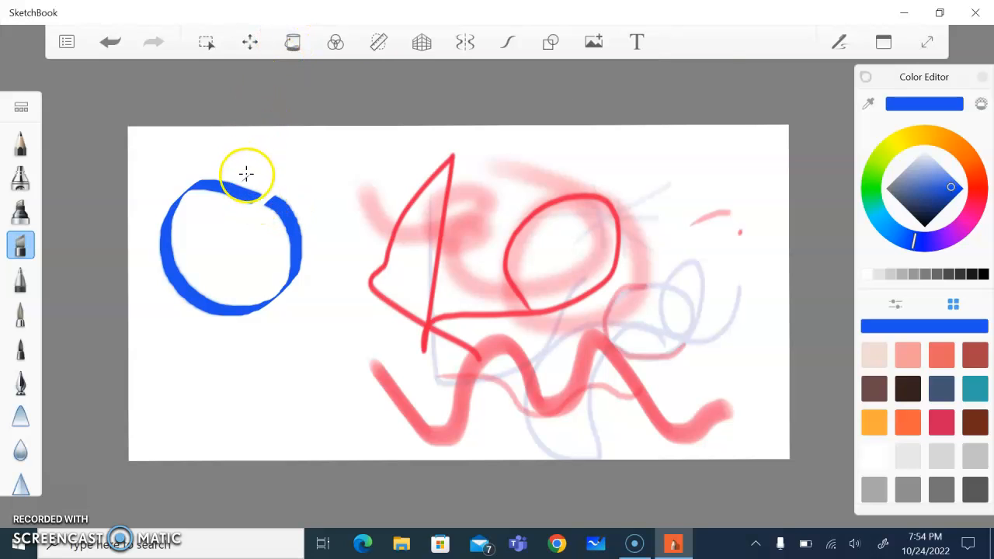
Close the gap in the blue circle with extra pen strokes and flood-fill its interior with solid blue
mouse_move(246, 202)
mouse_down()
mouse_move(289, 199)
mouse_move(305, 211)
mouse_move(231, 197)
mouse_move(288, 204)
mouse_move(239, 187)
mouse_move(305, 233)
mouse_up()
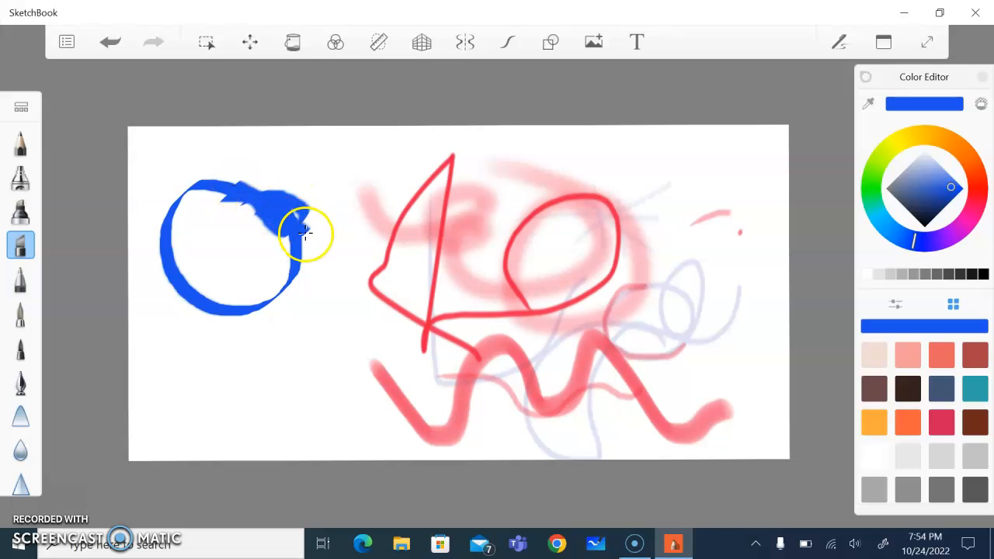
click(293, 42)
click(248, 229)
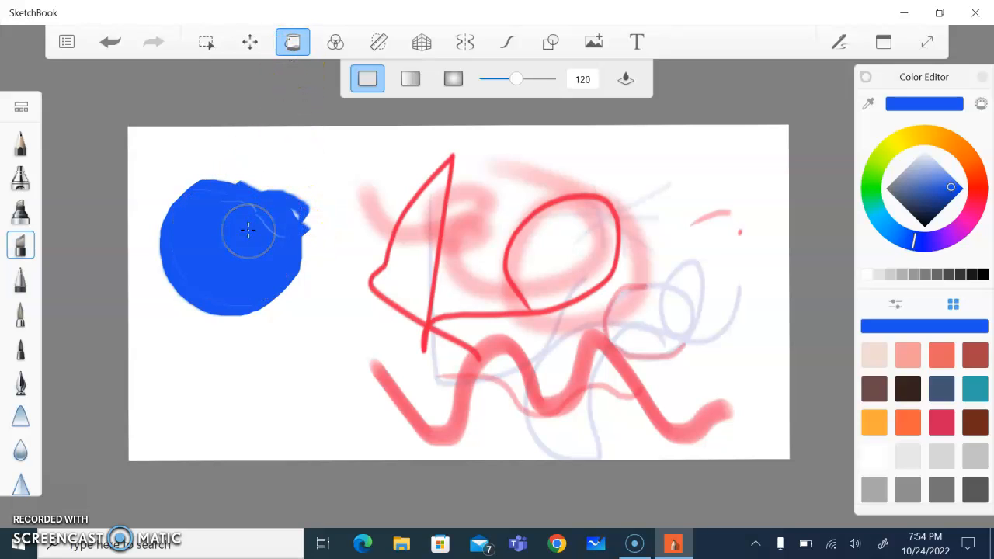
Flood-fill the leftover thin lines inside the solid blue circle with the same blue and leave the fill tool
click(215, 270)
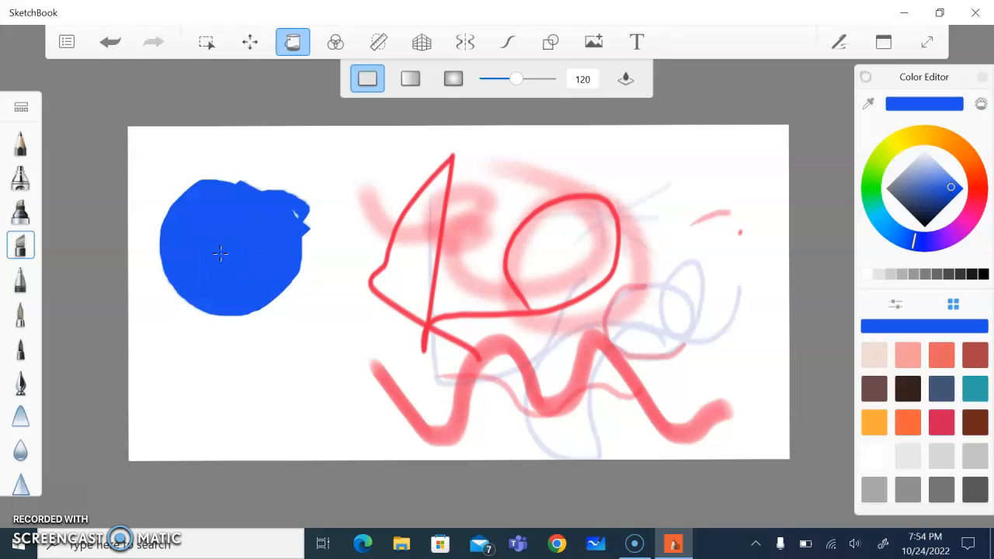
click(292, 43)
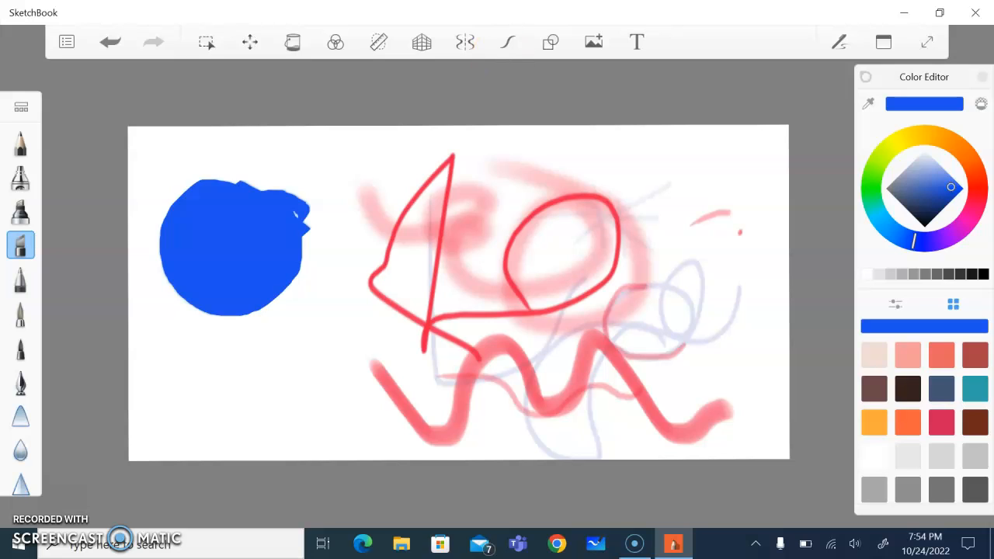
Try a thick Chisel Tip Pen circle below the filled circle, replacing it with a thin blue oval drawn with the pencil
click(507, 54)
mouse_move(306, 352)
mouse_down()
mouse_move(260, 348)
mouse_move(244, 402)
mouse_move(299, 428)
mouse_move(329, 405)
mouse_move(304, 353)
mouse_up()
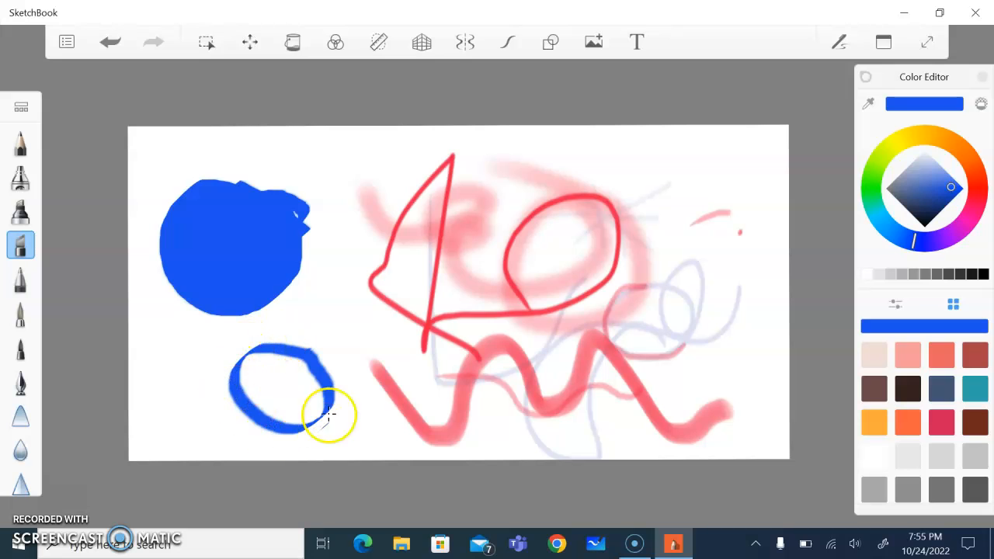
click(20, 142)
click(110, 41)
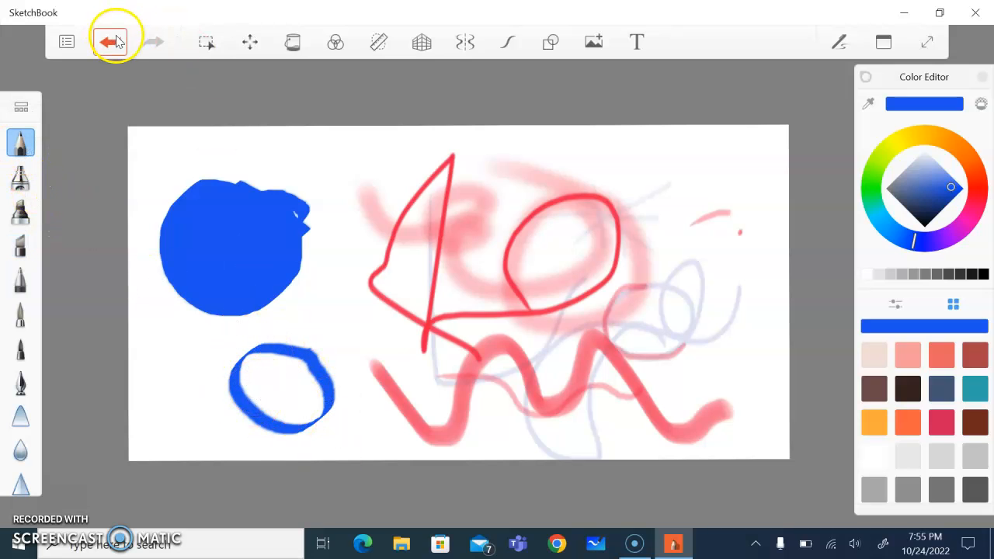
mouse_move(285, 368)
mouse_down()
mouse_move(211, 342)
mouse_move(188, 396)
mouse_move(265, 438)
mouse_move(301, 416)
mouse_move(273, 358)
mouse_up()
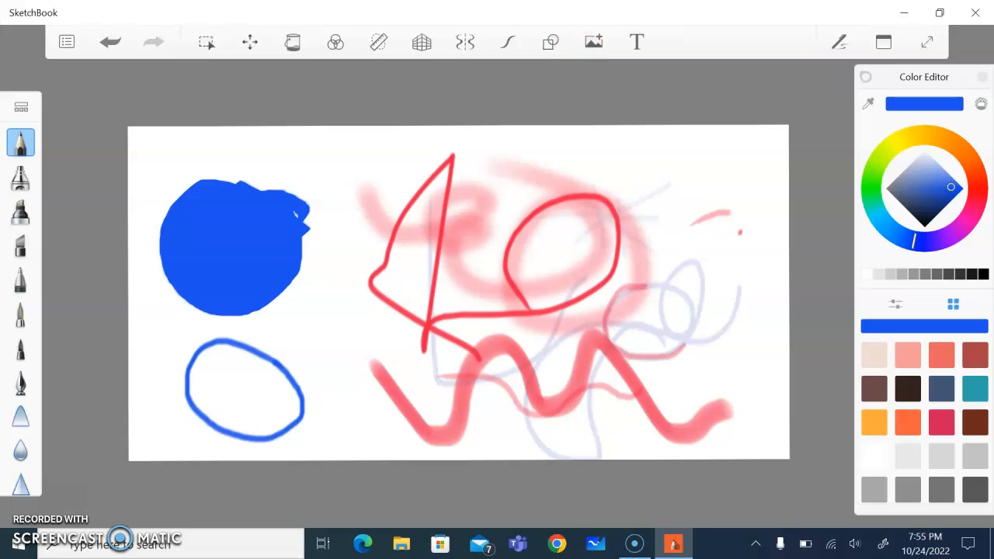
key(alt+p)
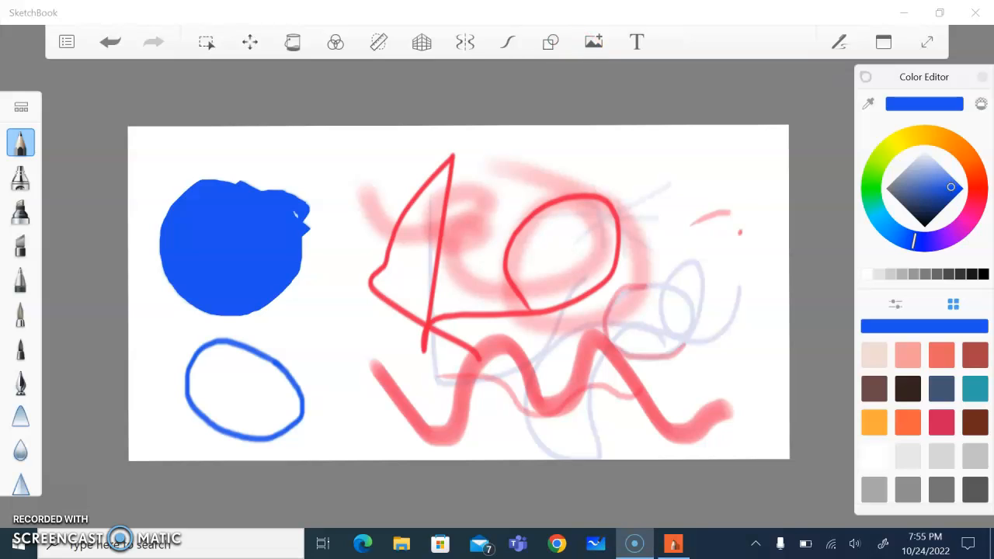
With Predictive Stroke on, draw a small blue circle beside the oval and a straight horizontal line near the canvas's upper-right corner
click(507, 56)
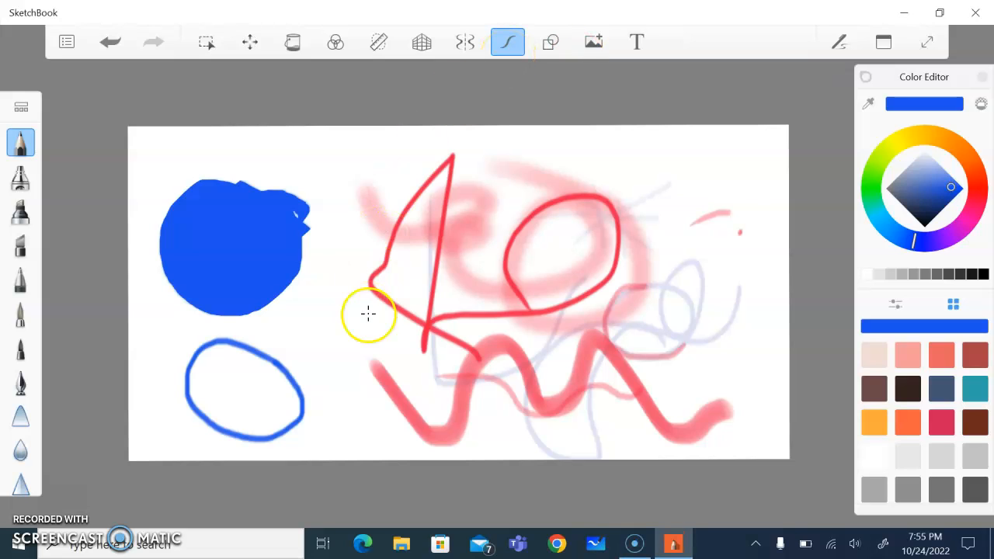
mouse_move(328, 304)
mouse_down()
mouse_move(308, 364)
mouse_move(351, 364)
mouse_move(371, 335)
mouse_move(335, 304)
mouse_up()
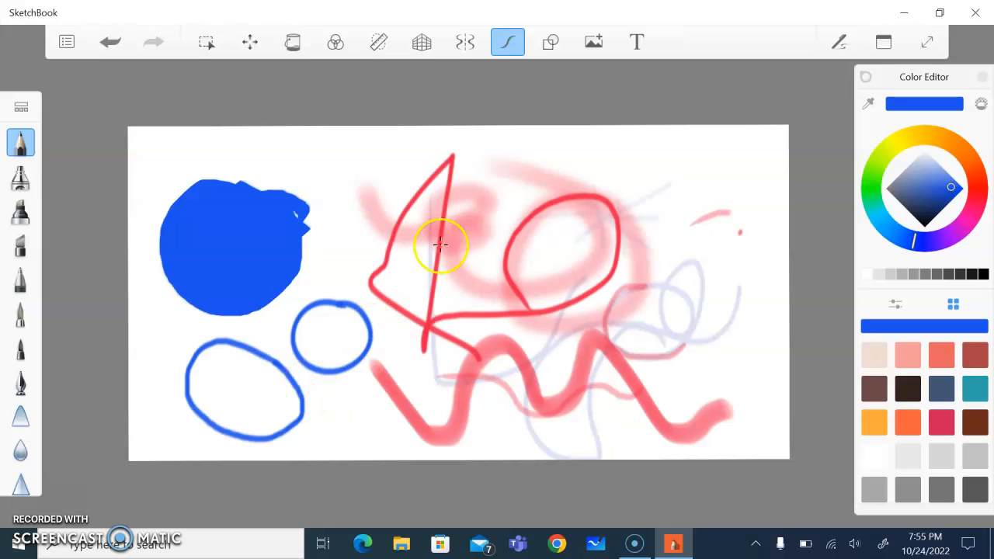
drag(563, 158, 754, 159)
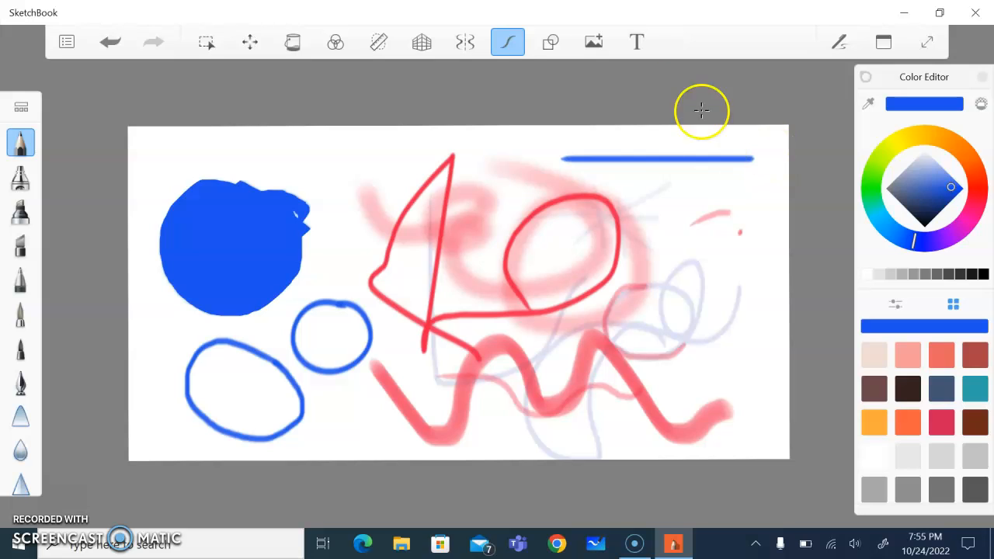
click(508, 53)
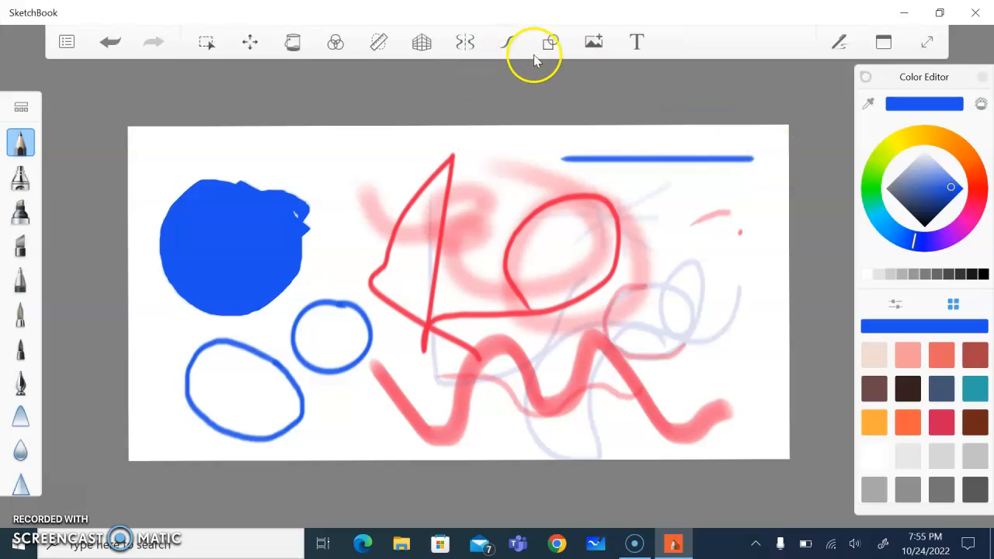
Use the shape drawing tools to add a long straight blue line below the horizontal one and a blue circle over the red loop
click(551, 47)
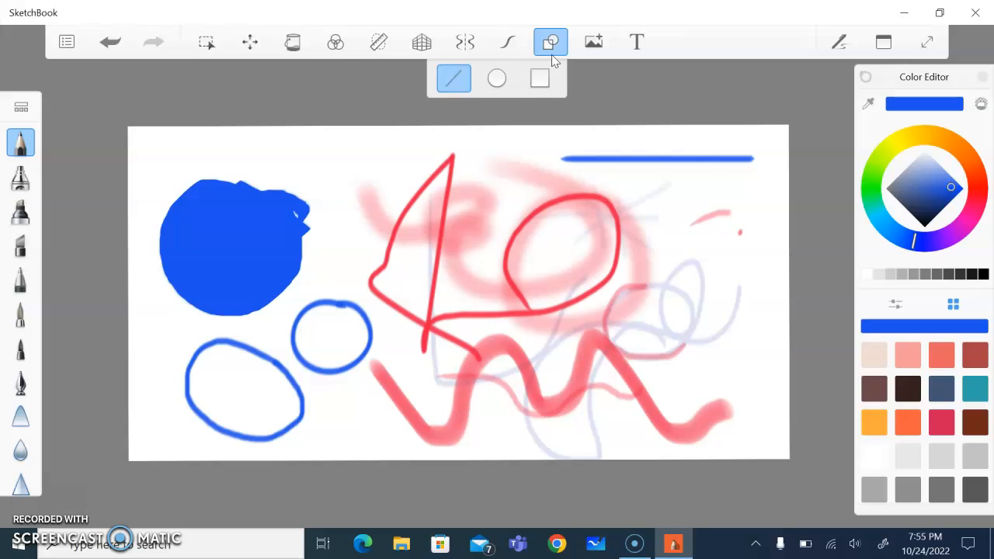
mouse_move(506, 178)
mouse_down()
mouse_move(730, 194)
mouse_move(749, 187)
mouse_up()
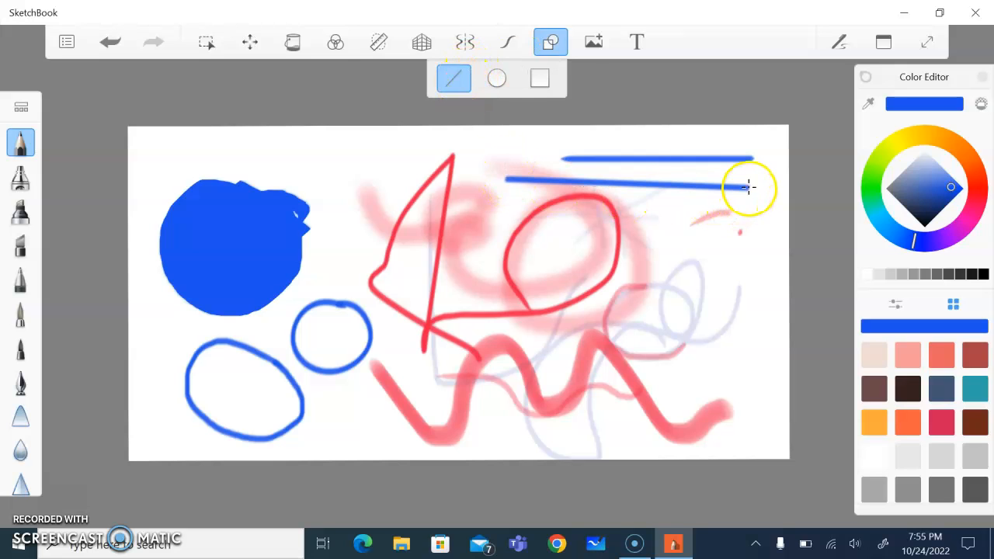
click(496, 79)
drag(481, 217, 582, 309)
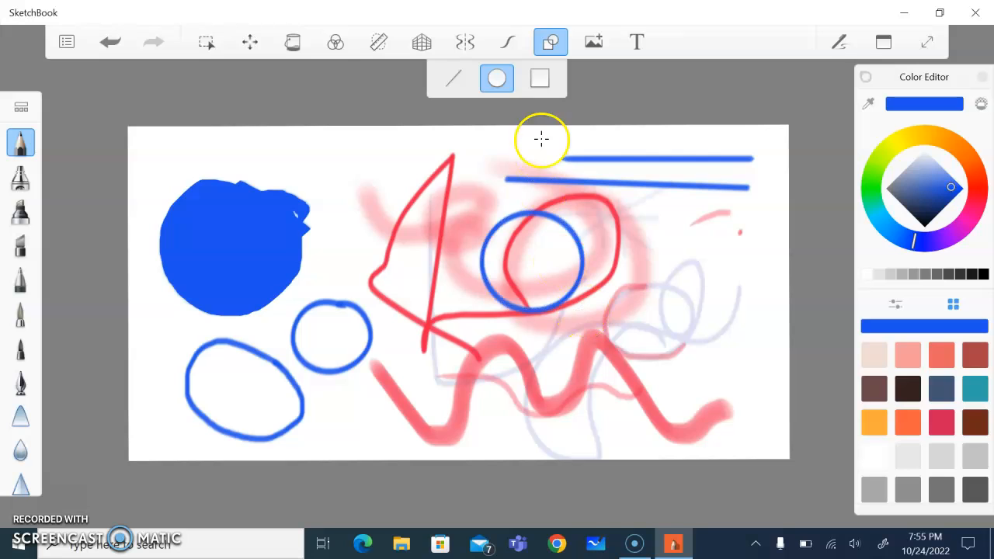
Draw an upright blue rectangle in the canvas's lower-right corner with the rectangle shape and leave the shape tools
click(543, 83)
drag(675, 316, 759, 439)
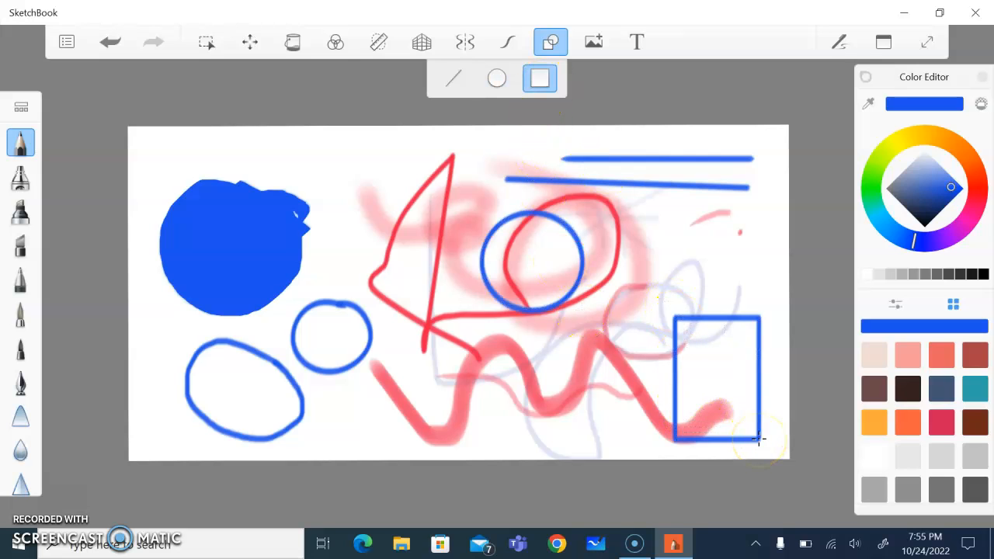
click(635, 543)
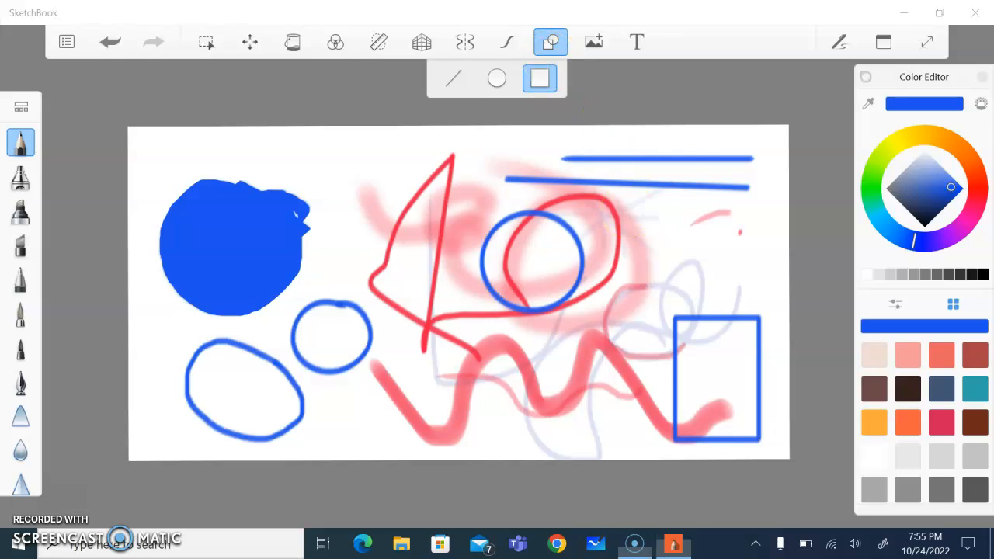
click(550, 48)
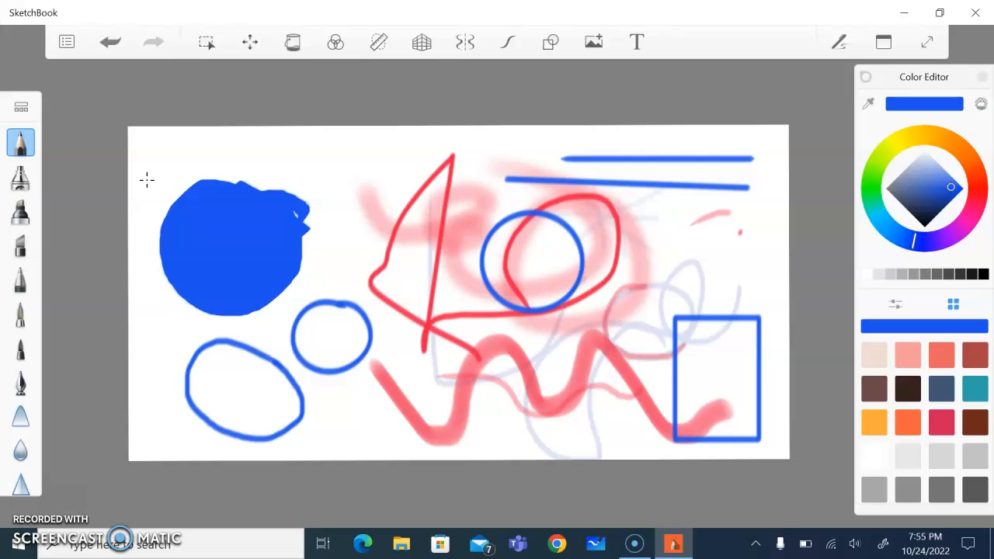
click(66, 43)
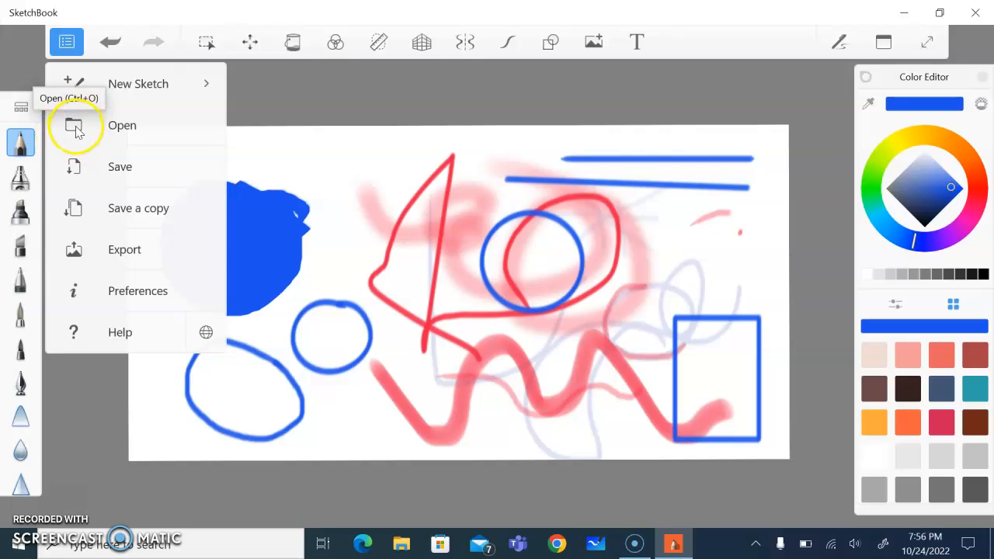
click(106, 169)
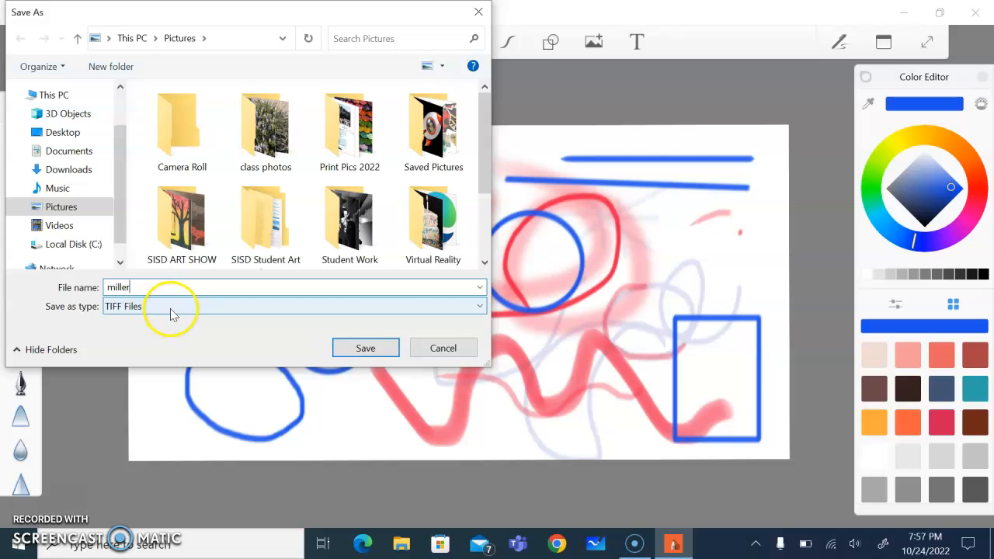
click(433, 348)
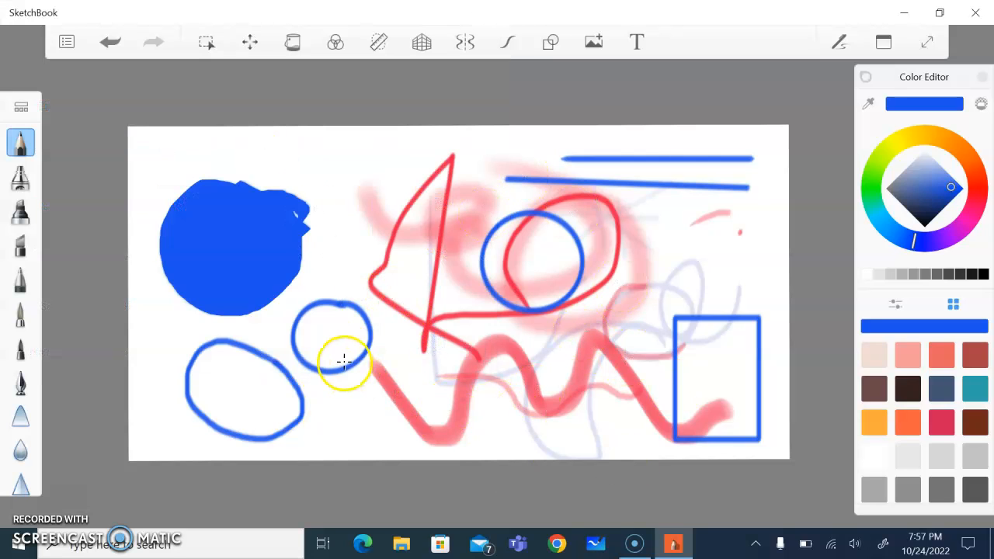
Start exporting the sketch as a JPEG file, naming it with the artist's surname followed by "practice"
click(66, 45)
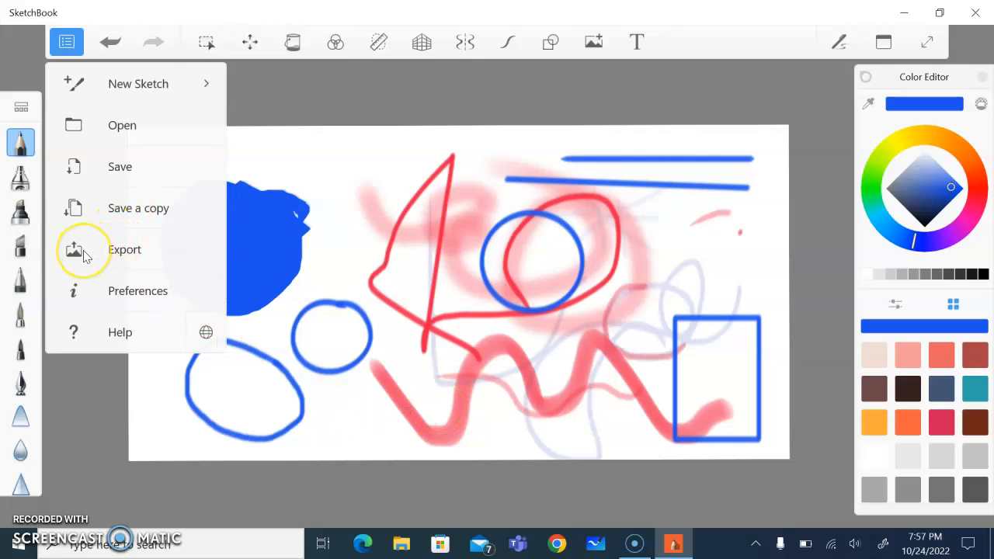
click(104, 253)
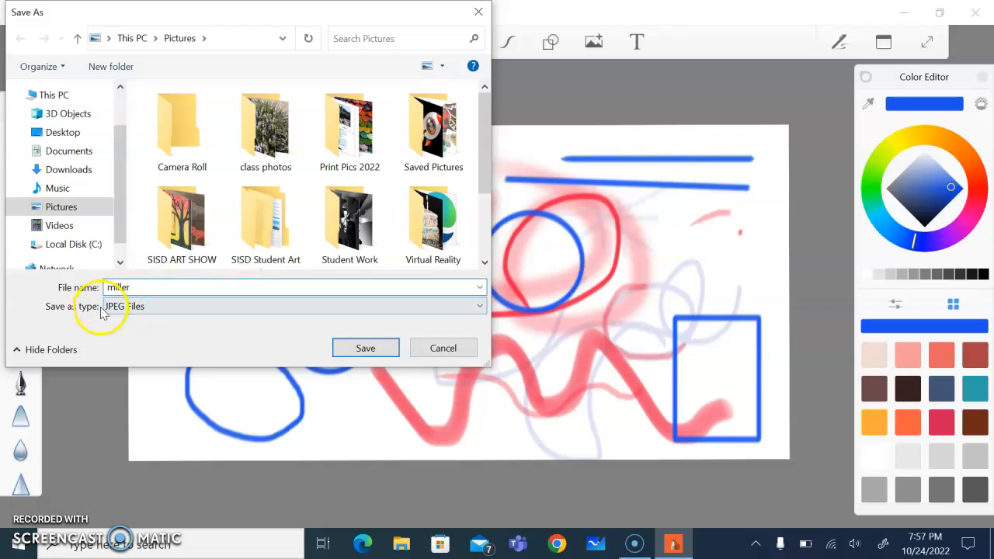
click(145, 288)
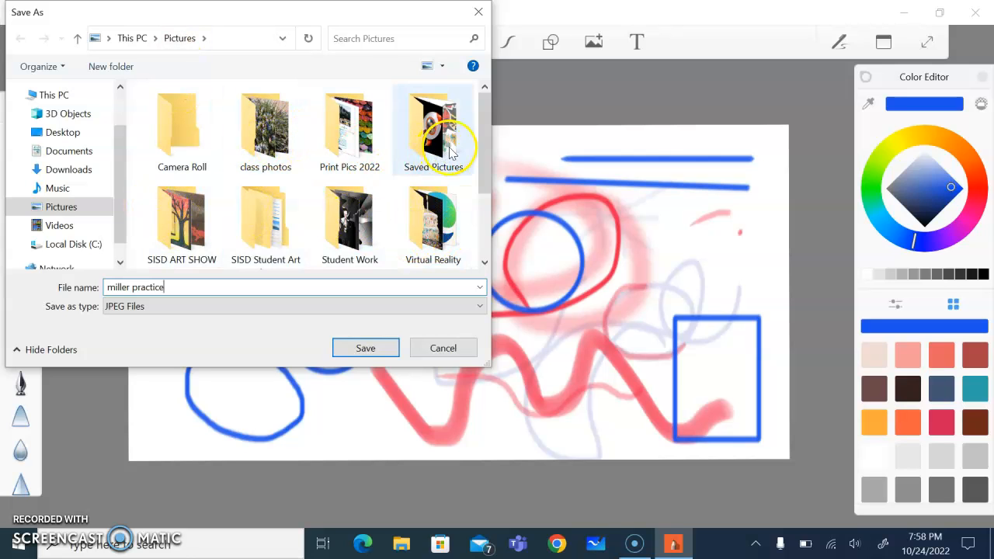
Create a folder named "digital artwork" inside Pictures and save the JPEG export in it
click(486, 127)
drag(486, 126, 482, 229)
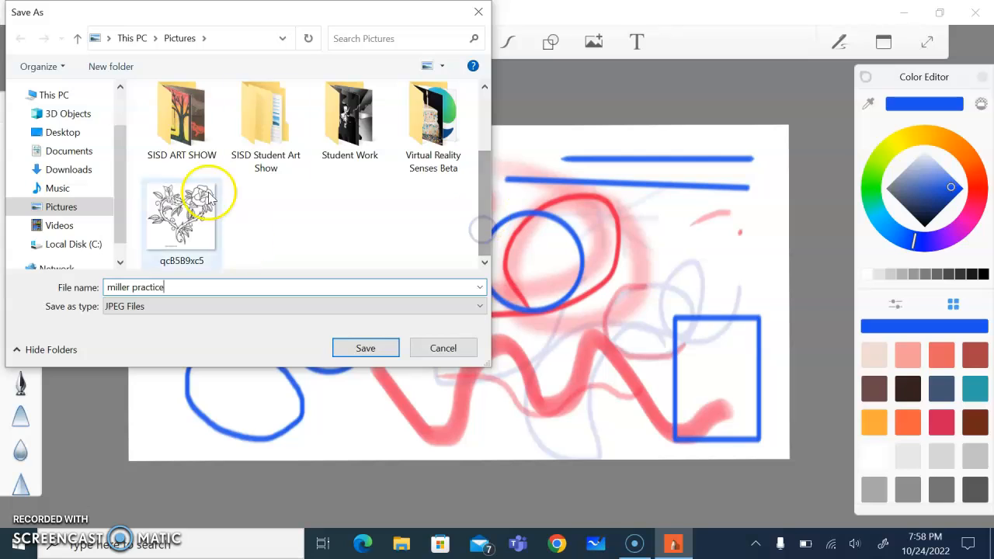
right_click(251, 222)
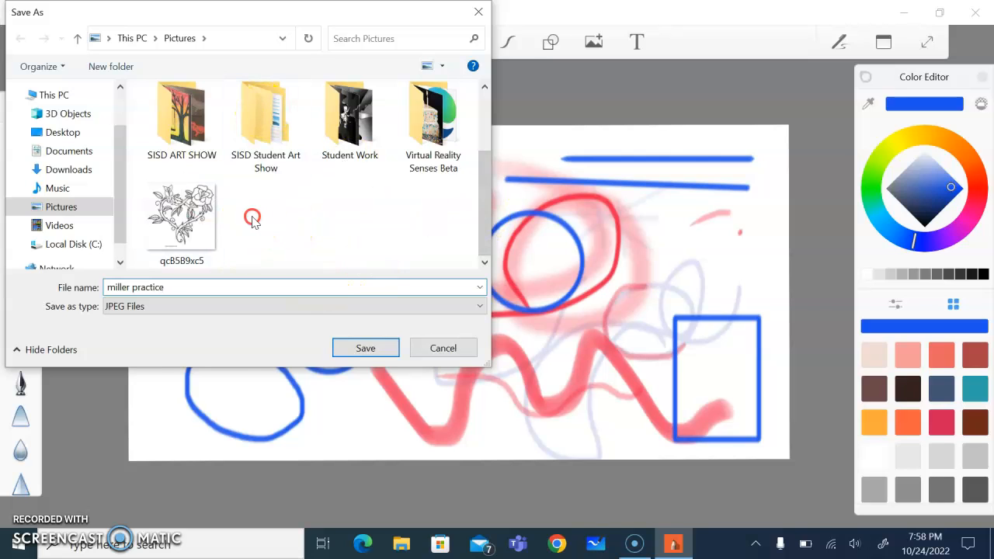
click(160, 365)
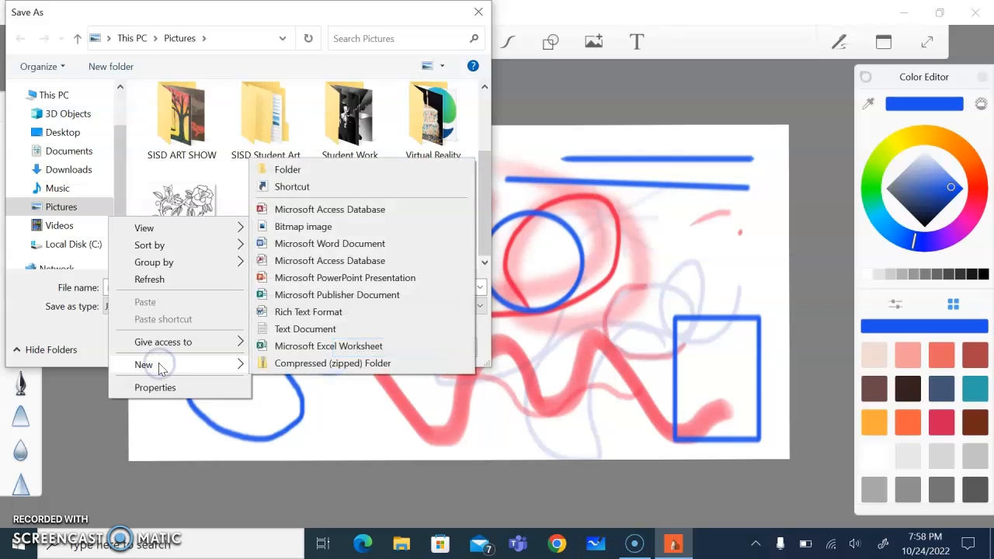
click(326, 169)
click(253, 256)
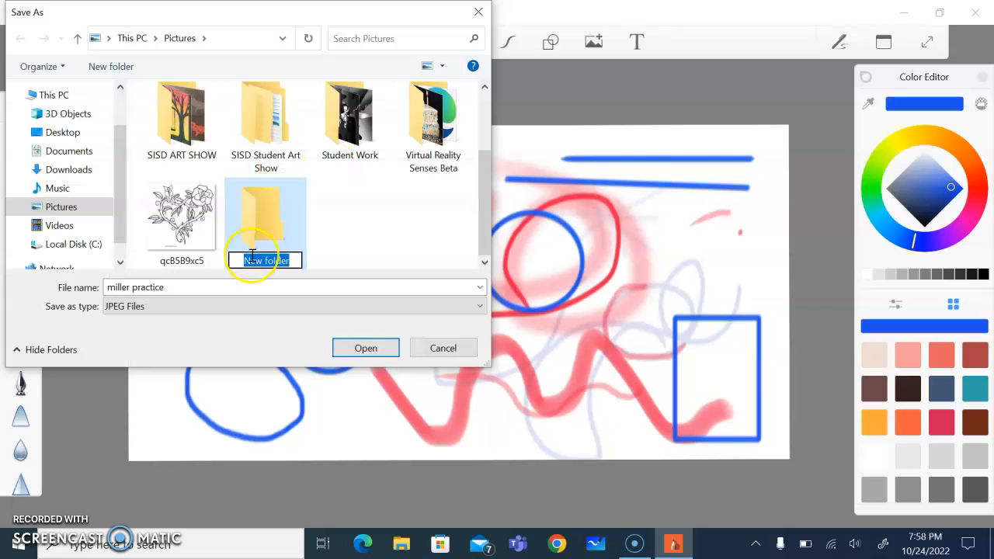
text(digital artwork)
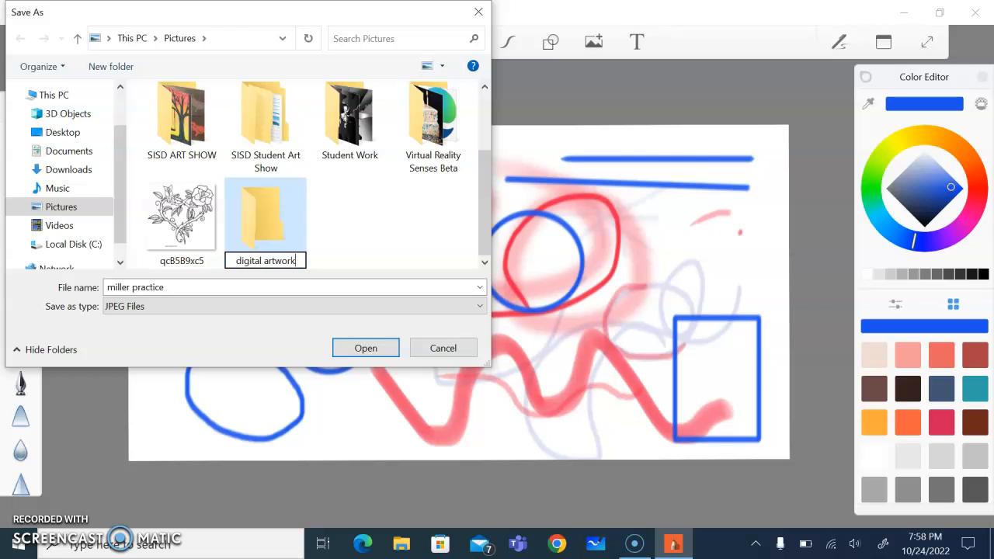
click(305, 227)
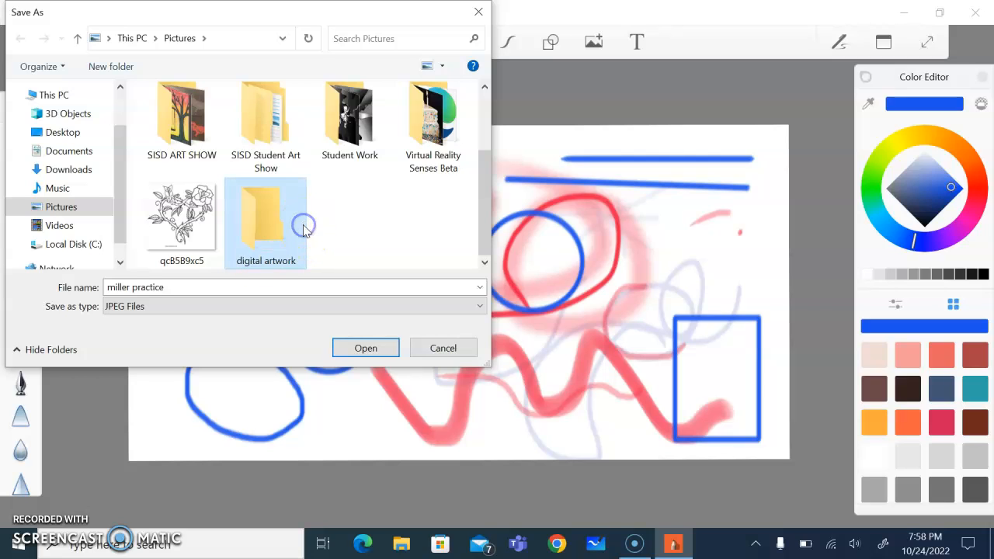
double_click(302, 226)
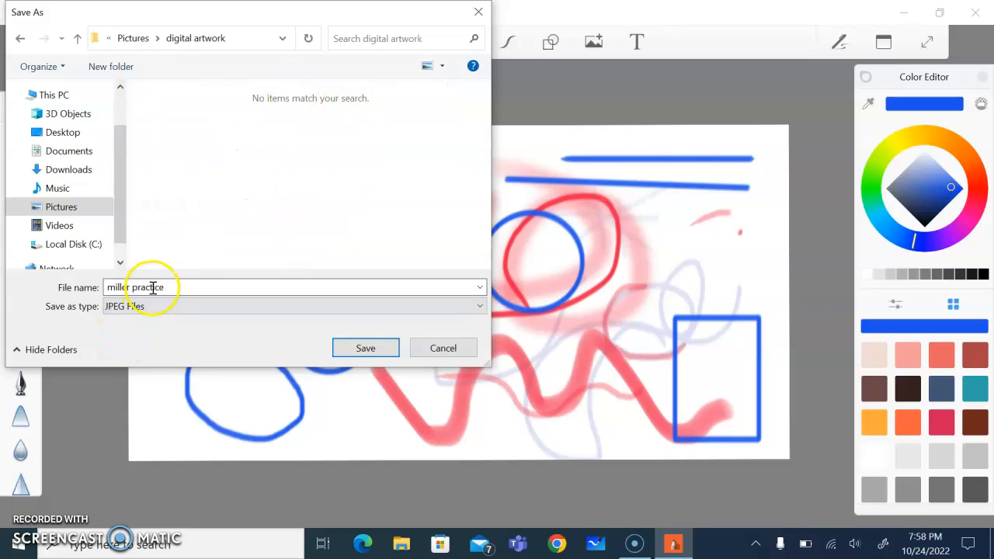
click(333, 346)
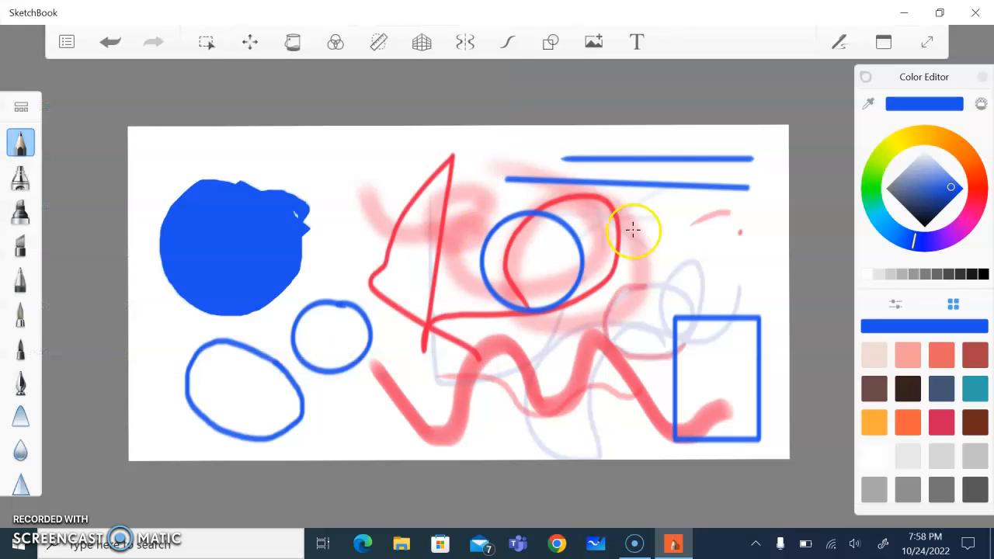
Switch to File Explorer, check the "digital artwork" folder in Pictures for the exported JPEG, and close the window
click(401, 546)
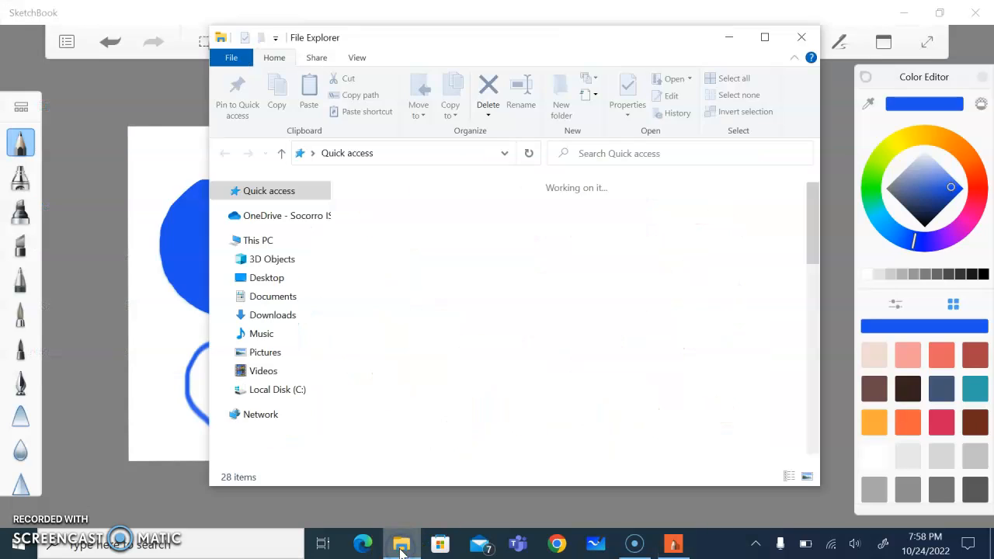
double_click(608, 277)
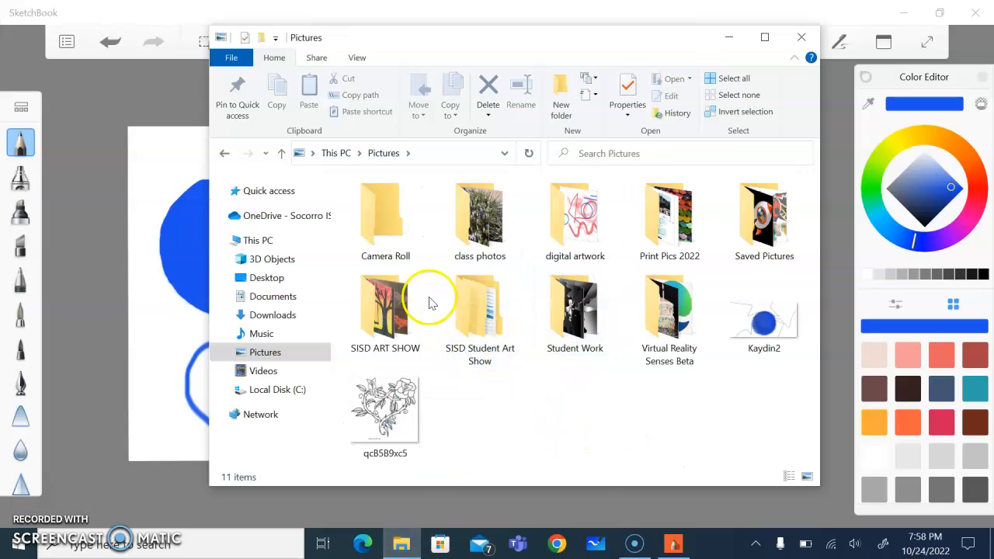
click(584, 257)
double_click(584, 258)
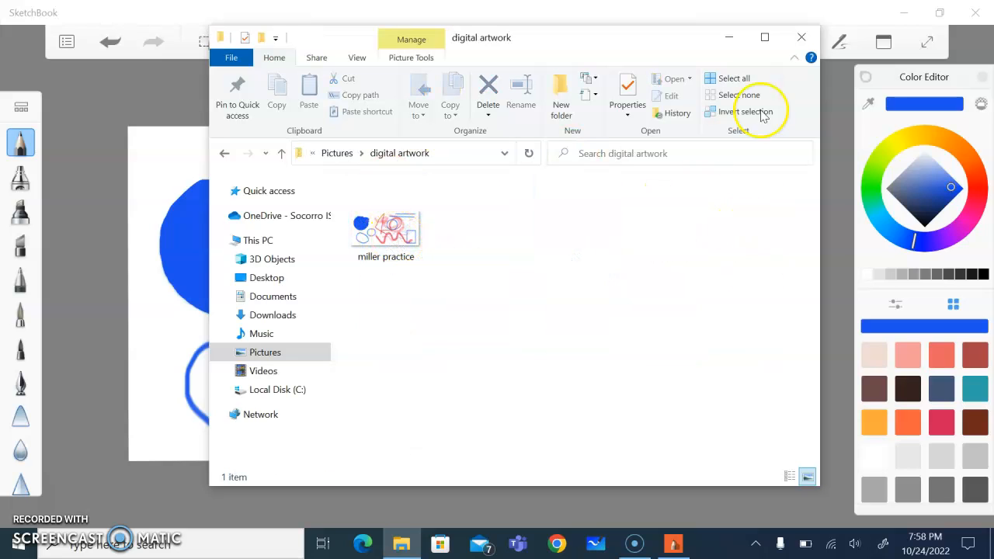
click(802, 39)
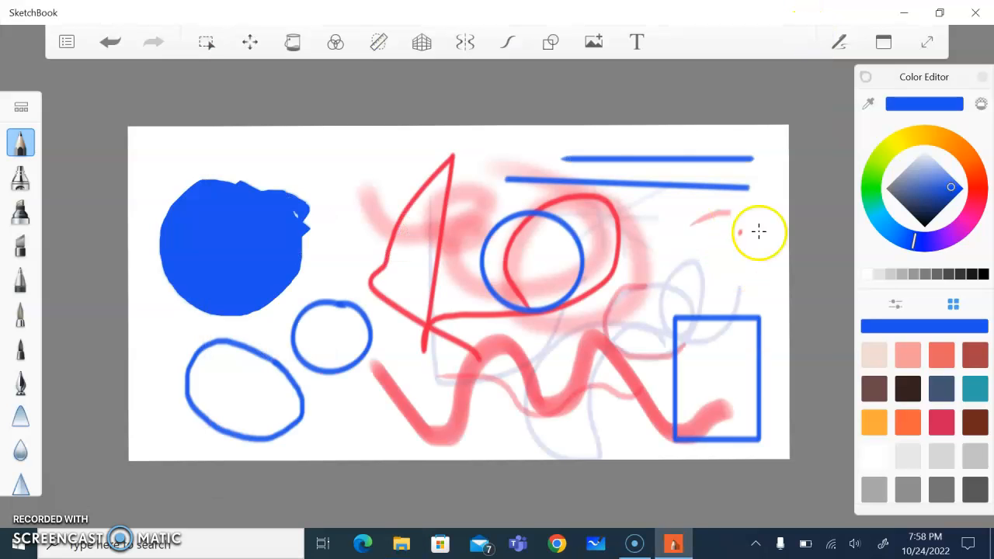